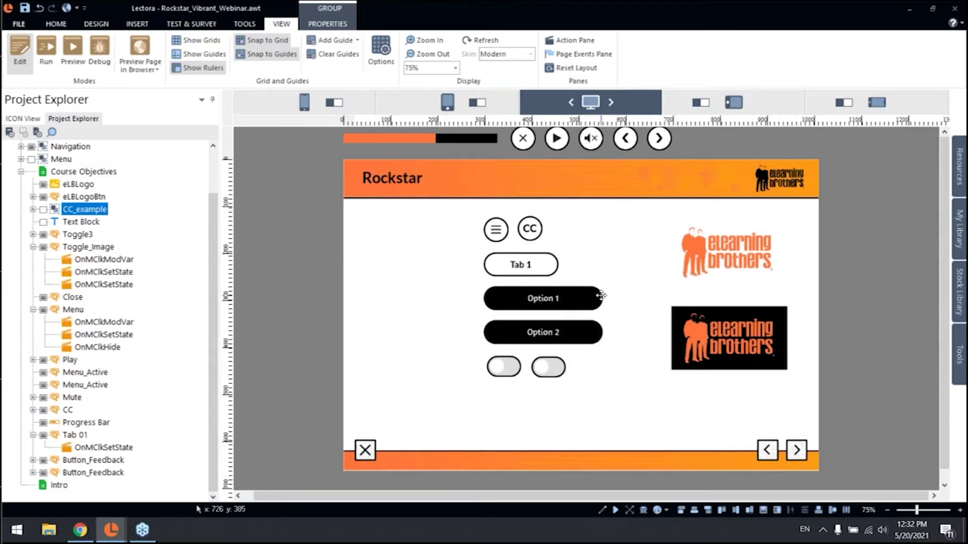
Select Tab 1 and the round menu button, then toggle the Rockstar side menu in the preview.
left_click(531, 263)
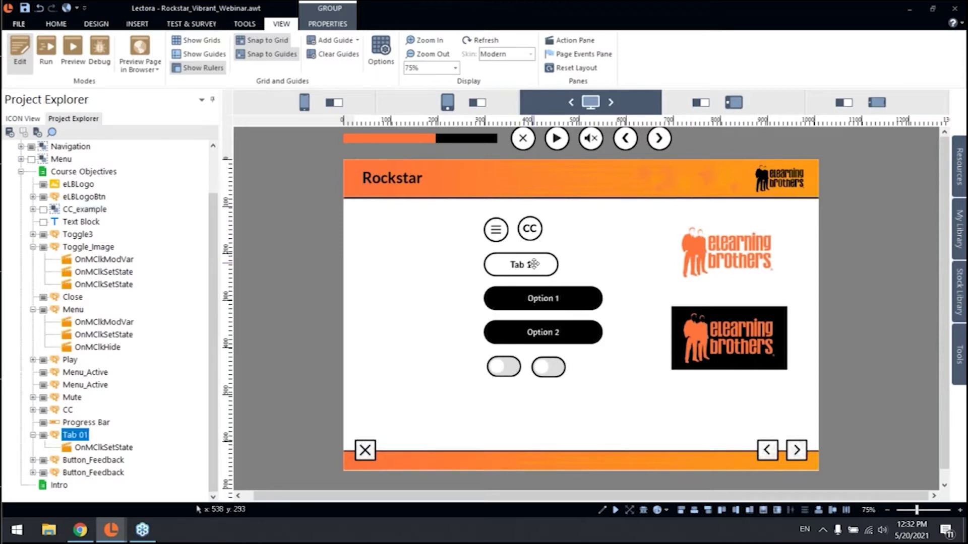
left_click(496, 228)
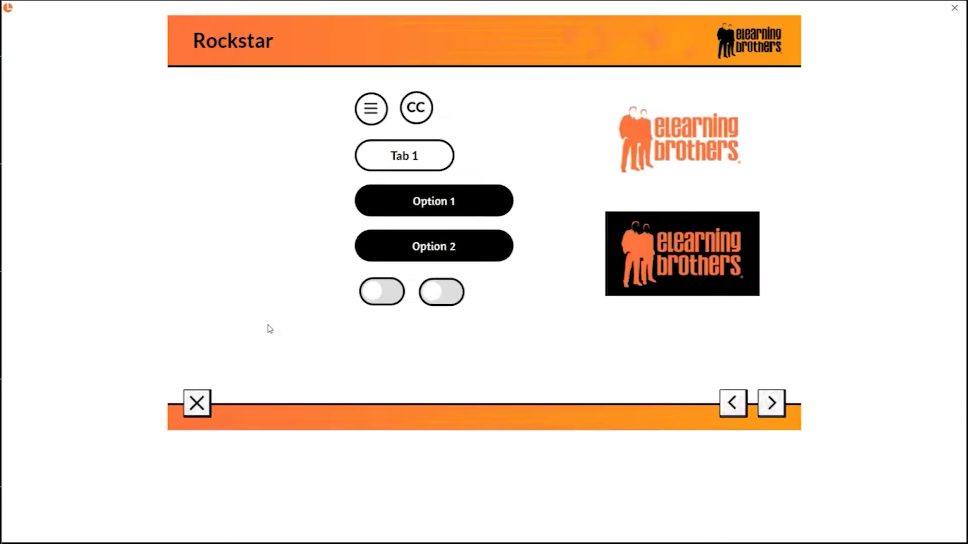
left_click(374, 121)
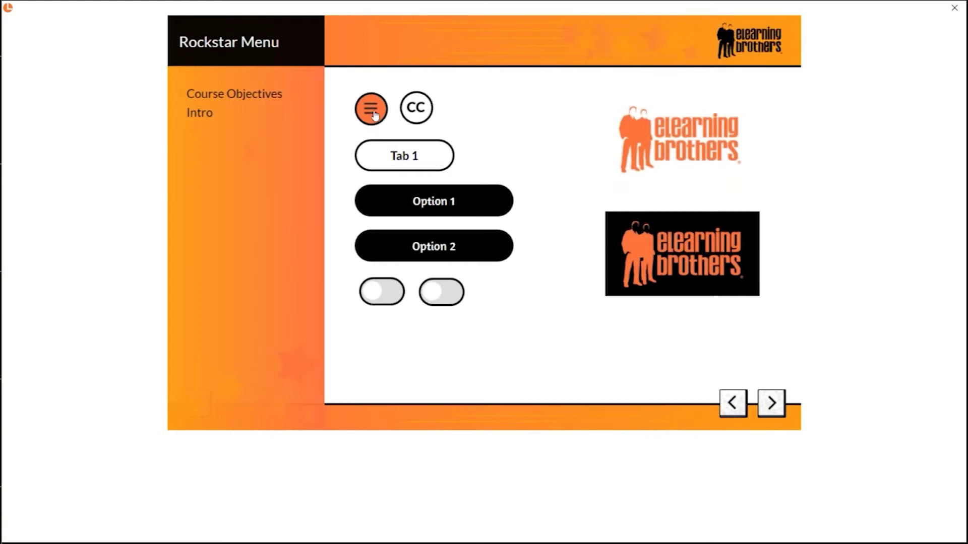
left_click(382, 123)
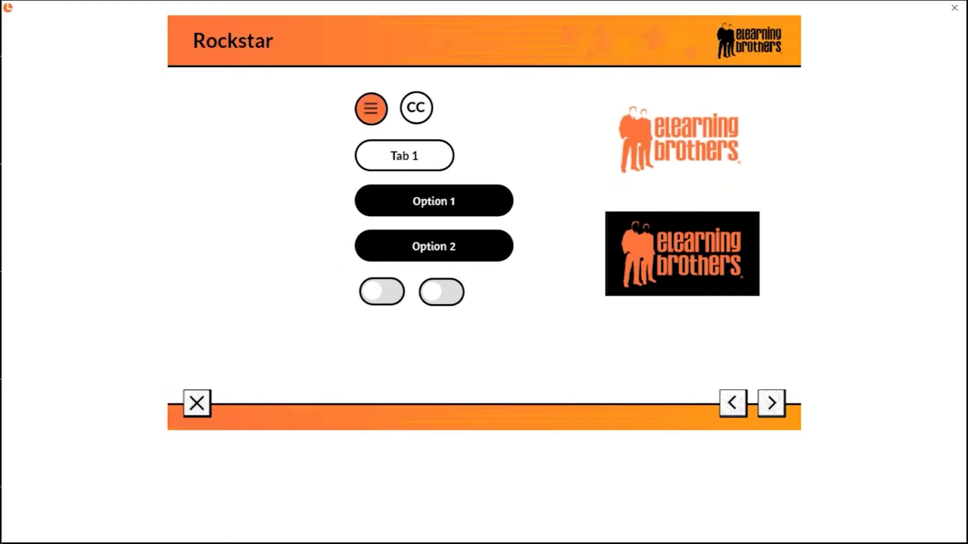
left_click(381, 124)
left_click(377, 121)
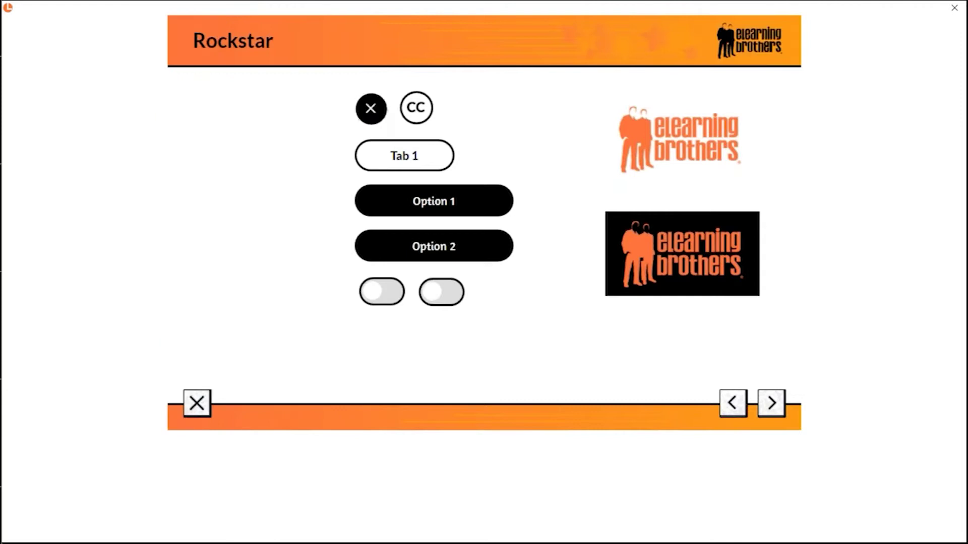
left_click(374, 119)
left_click(374, 119)
left_click(371, 116)
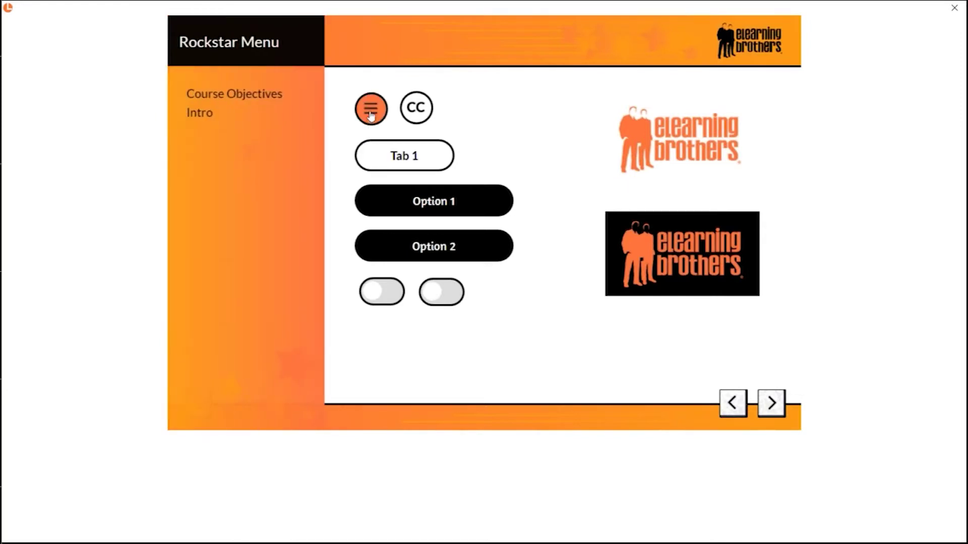
left_click(376, 117)
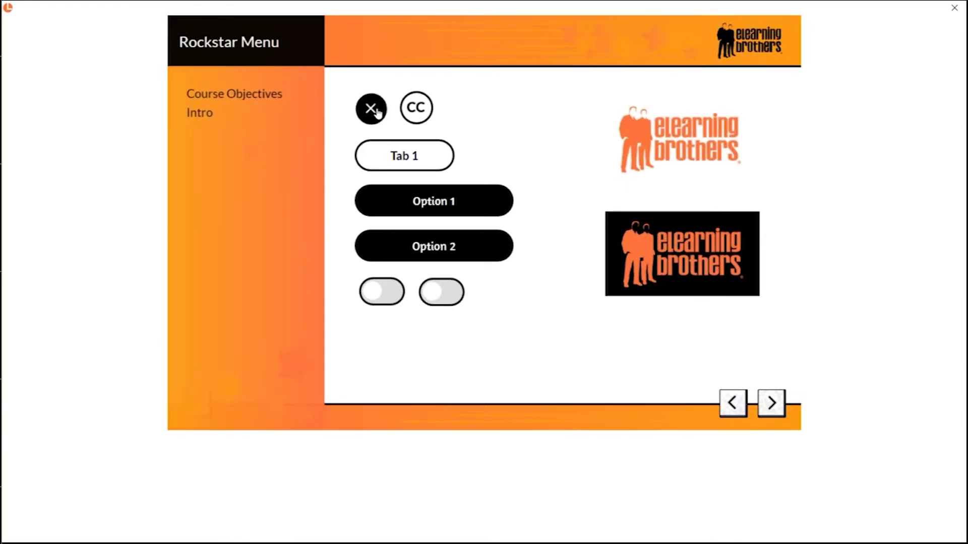
left_click(375, 112)
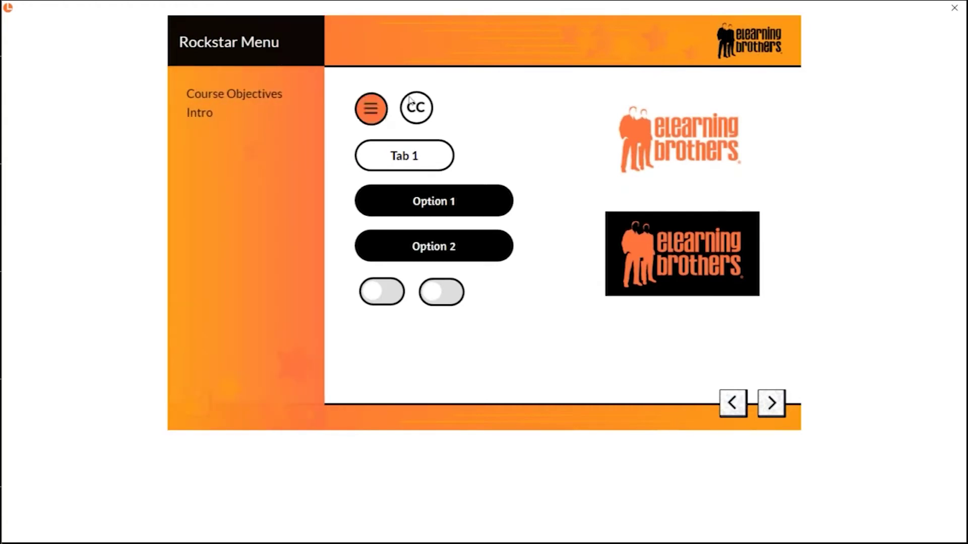
left_click(377, 118)
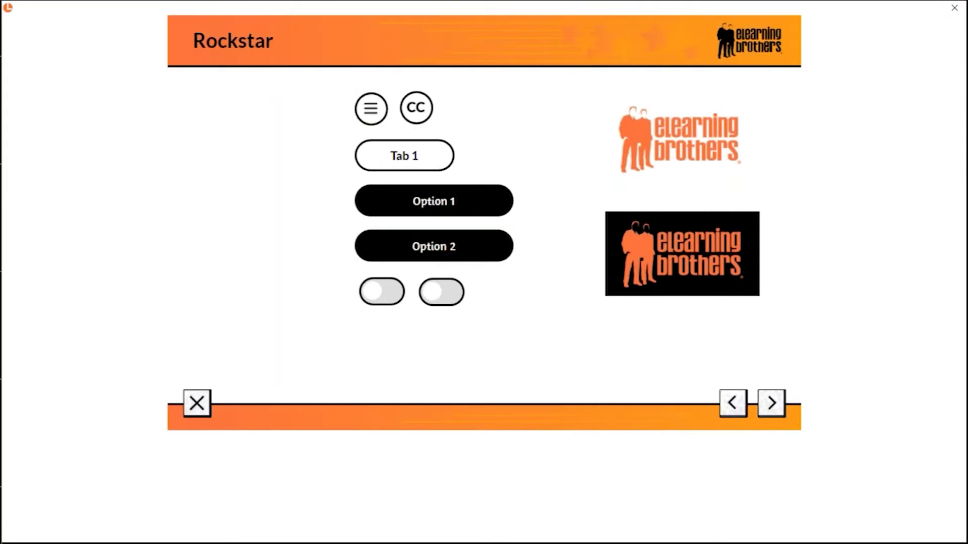
In the preview, select Tab 1, choose Option 1 (red) and Option 2 (green), then close it.
left_click(411, 159)
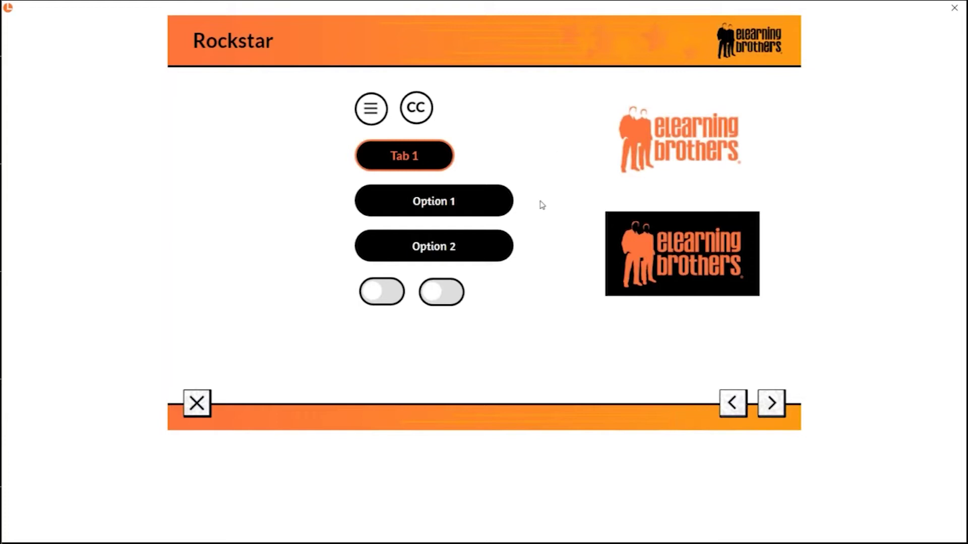
left_click(503, 203)
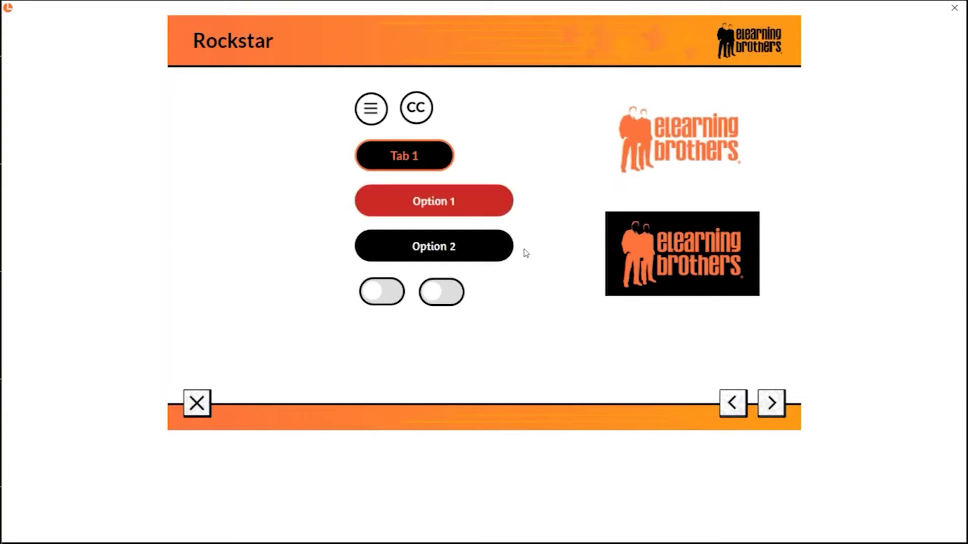
left_click(507, 244)
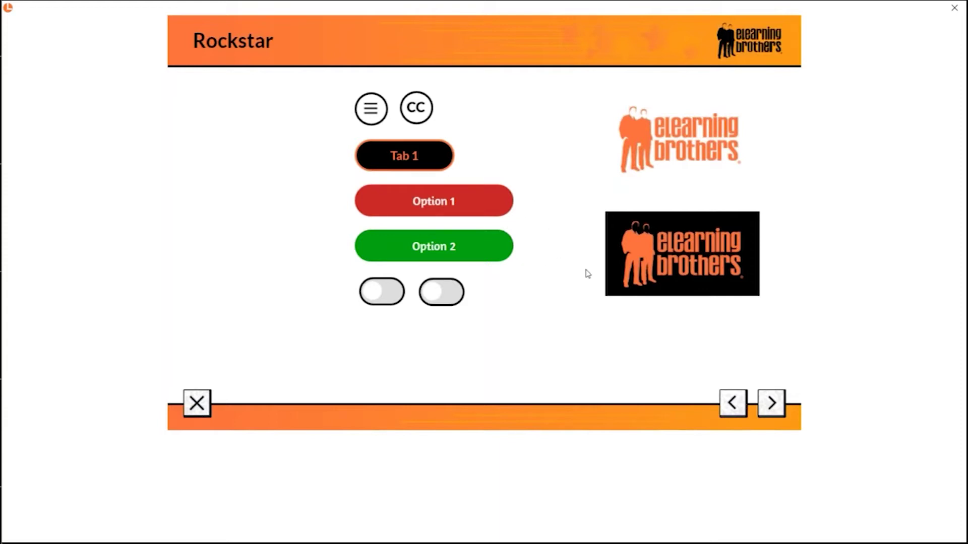
left_click(954, 7)
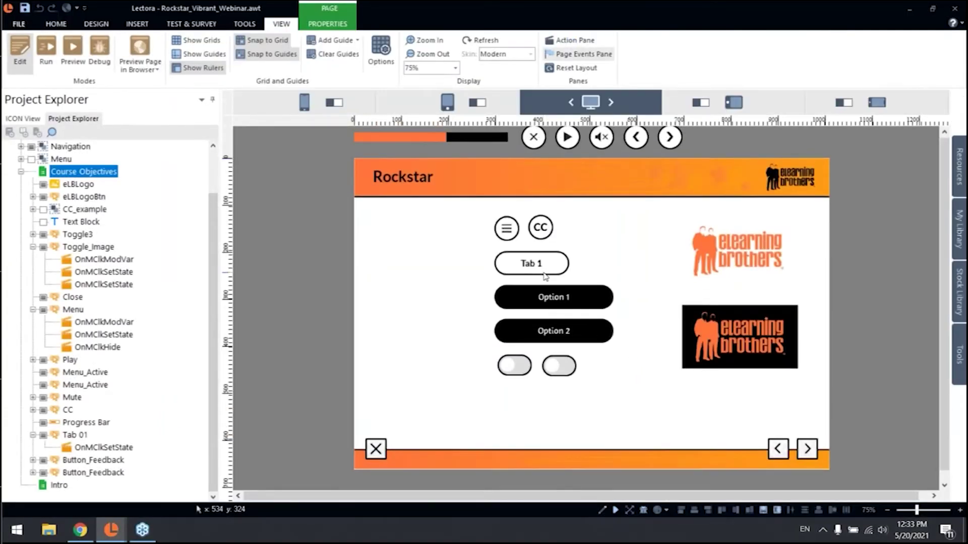
Review the round menu button's Over, Down, Disabled, Visited and Selected states in its states editor.
left_click(499, 231)
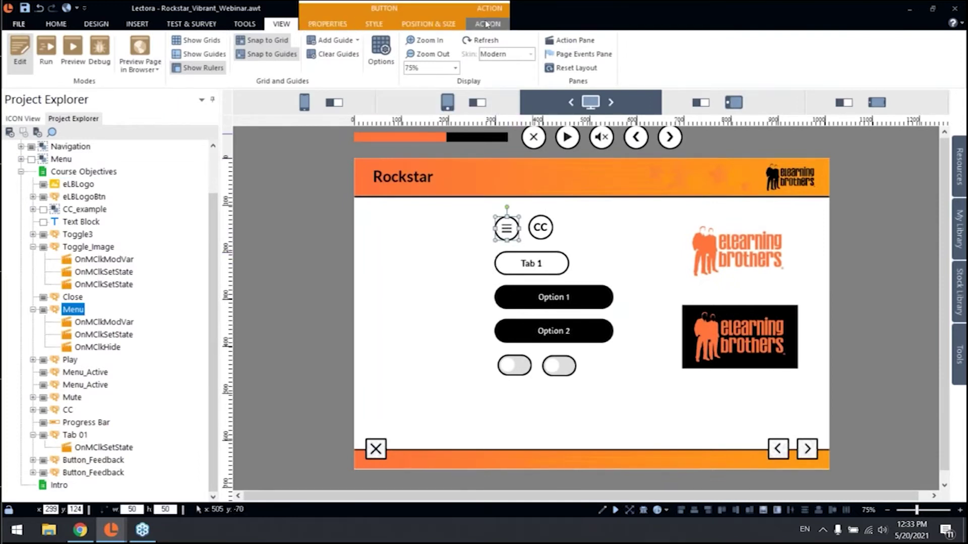
left_click(380, 28)
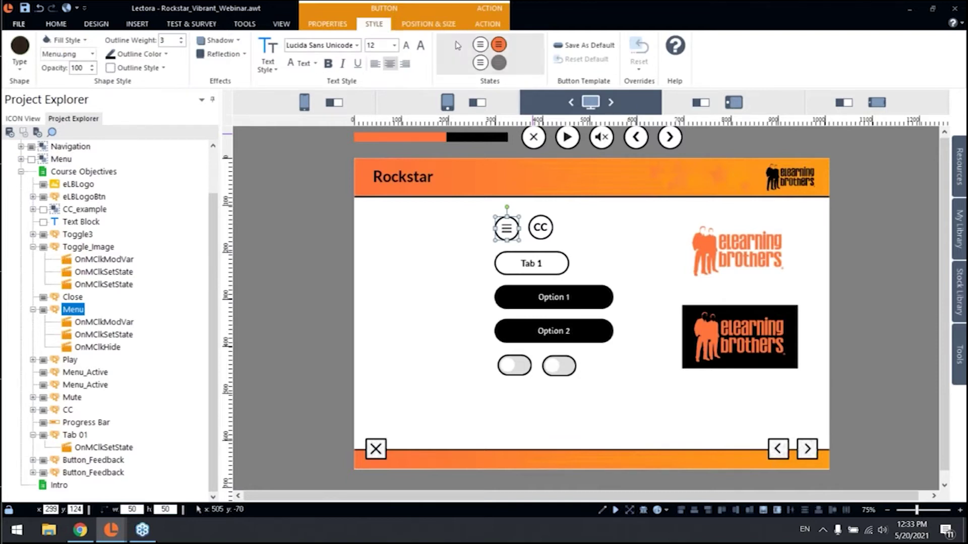
left_click(480, 44)
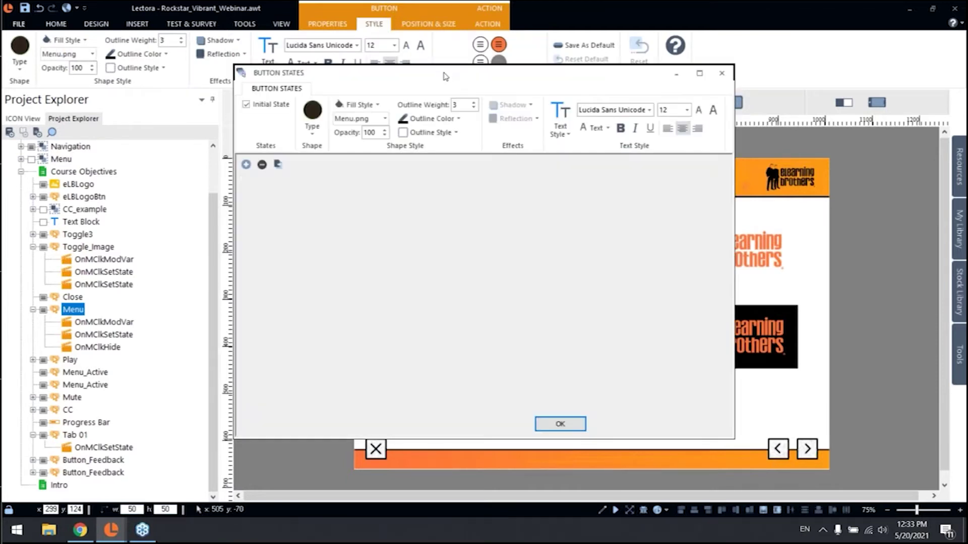
left_click_drag(445, 73, 577, 85)
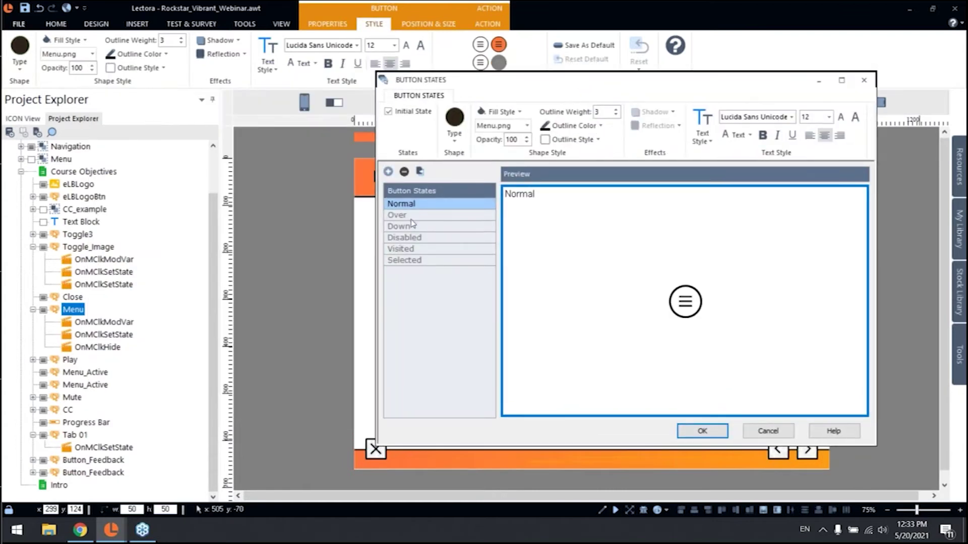
left_click(414, 215)
left_click(423, 227)
left_click(423, 237)
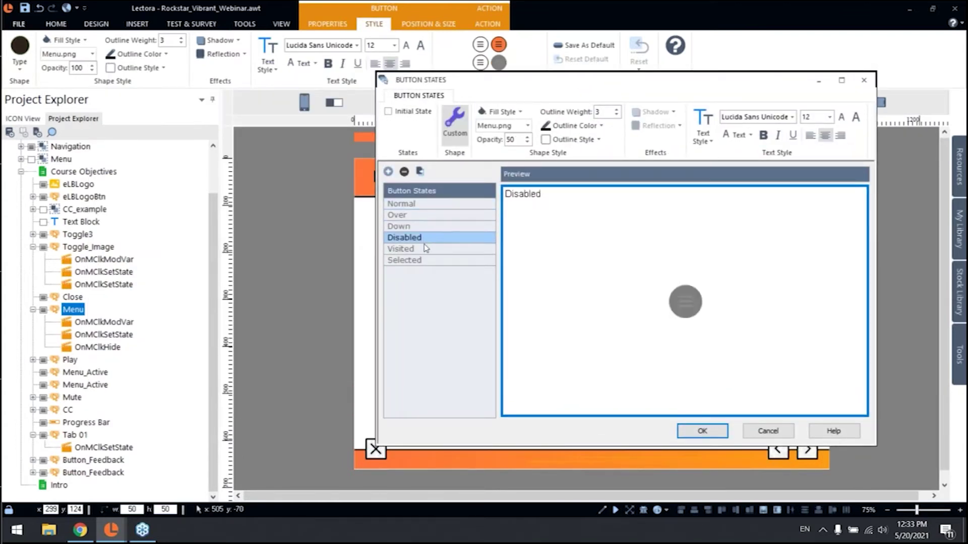
left_click(426, 249)
left_click(425, 261)
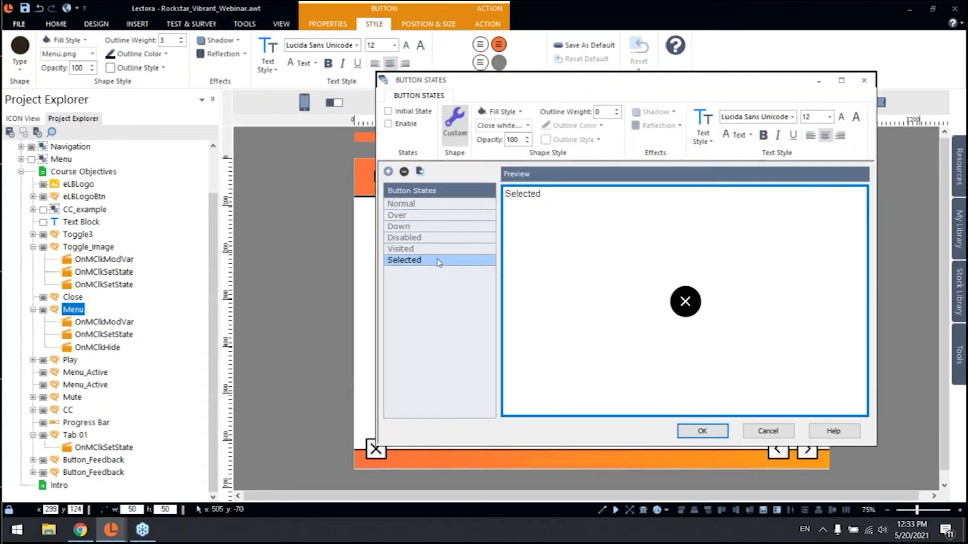
left_click(425, 216)
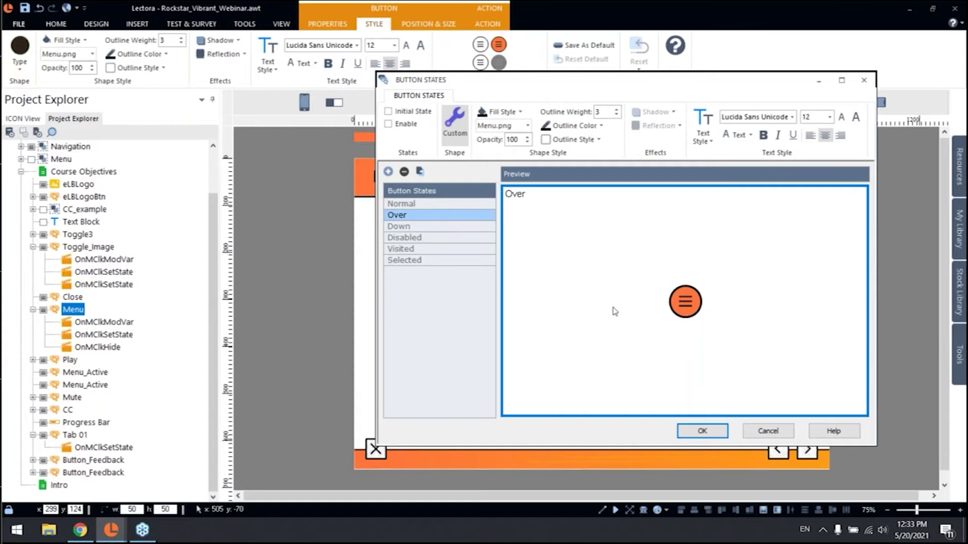
left_click(411, 227)
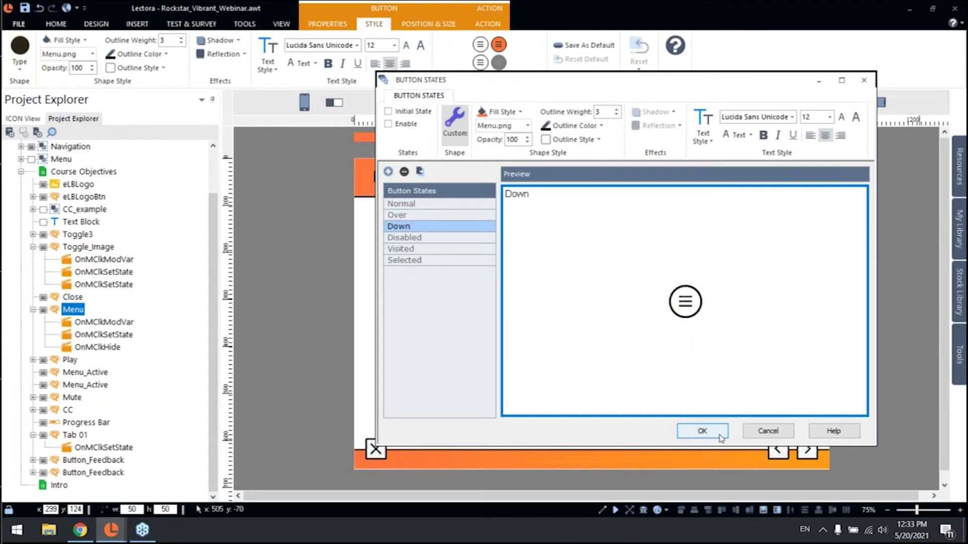
left_click(702, 431)
Run the preview again and toggle the side menu open and closed.
left_click(282, 24)
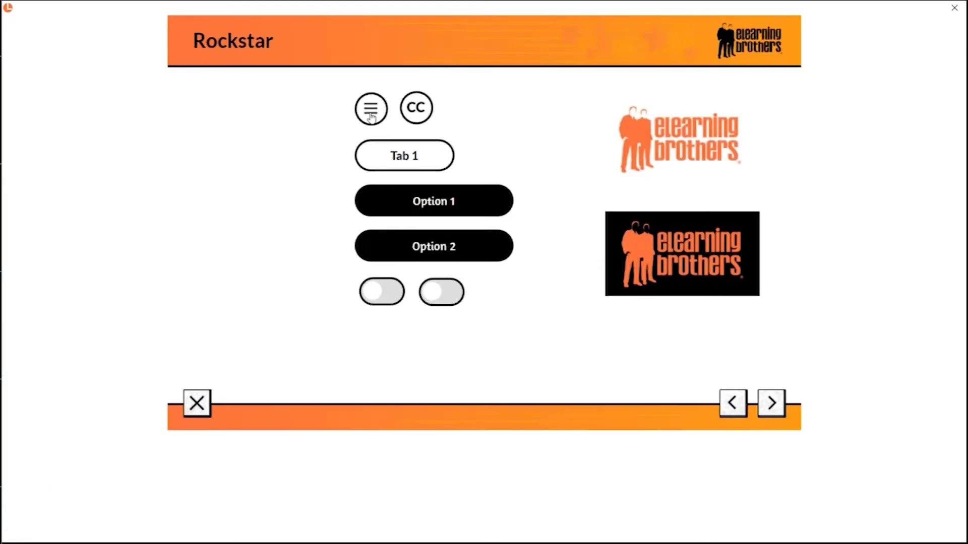
left_click(371, 112)
left_click(371, 112)
left_click(373, 120)
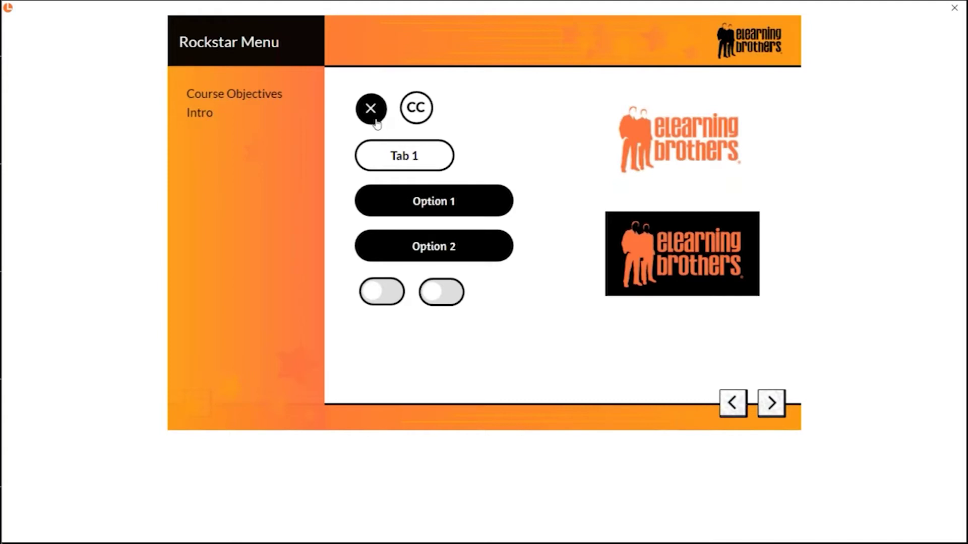
left_click(373, 120)
left_click(374, 120)
left_click(371, 112)
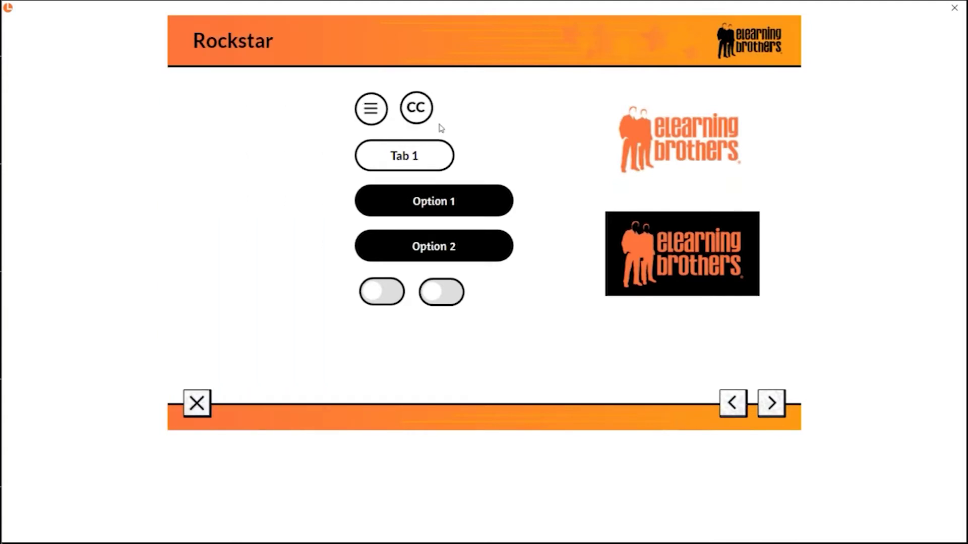
Toggle closed captions on and off several times, then close the preview.
left_click(416, 109)
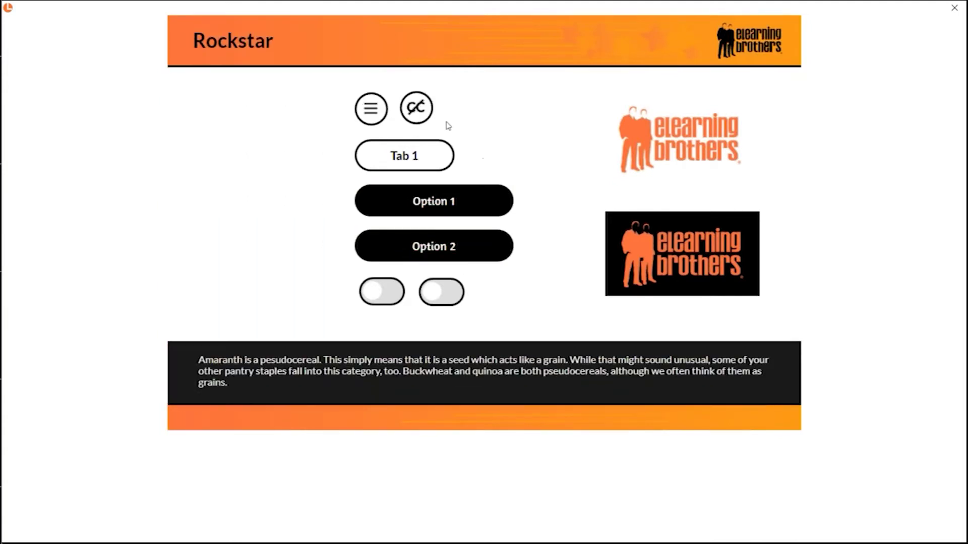
left_click(417, 109)
left_click(426, 112)
left_click(426, 112)
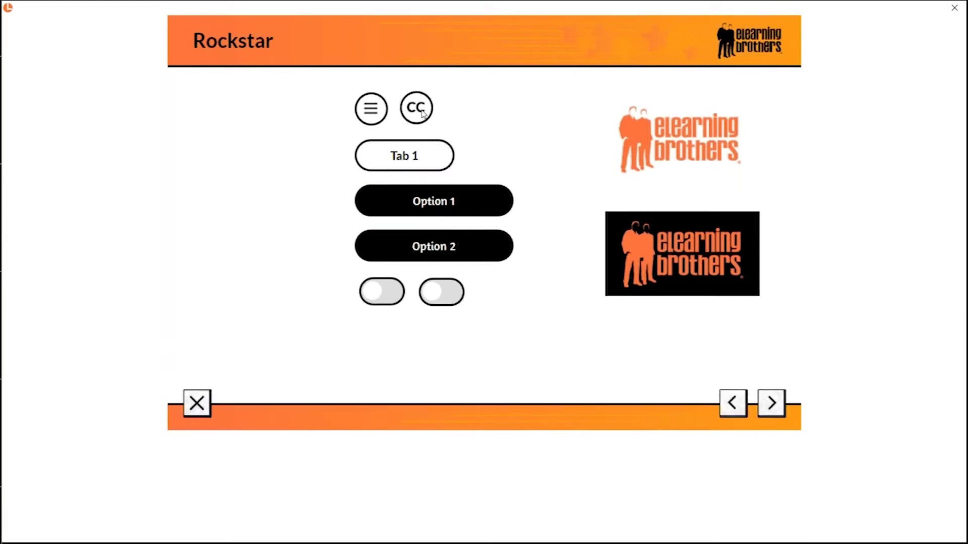
left_click(423, 113)
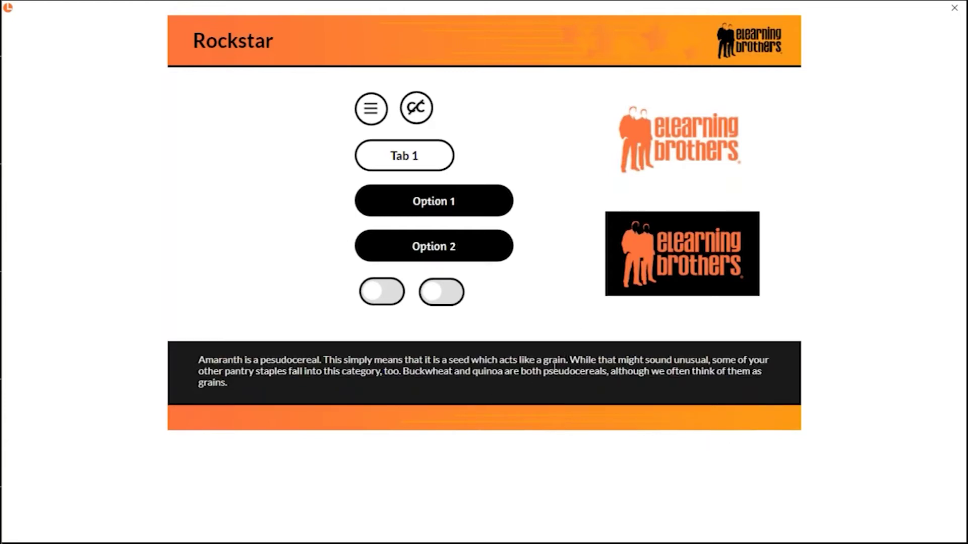
left_click(423, 113)
left_click(422, 113)
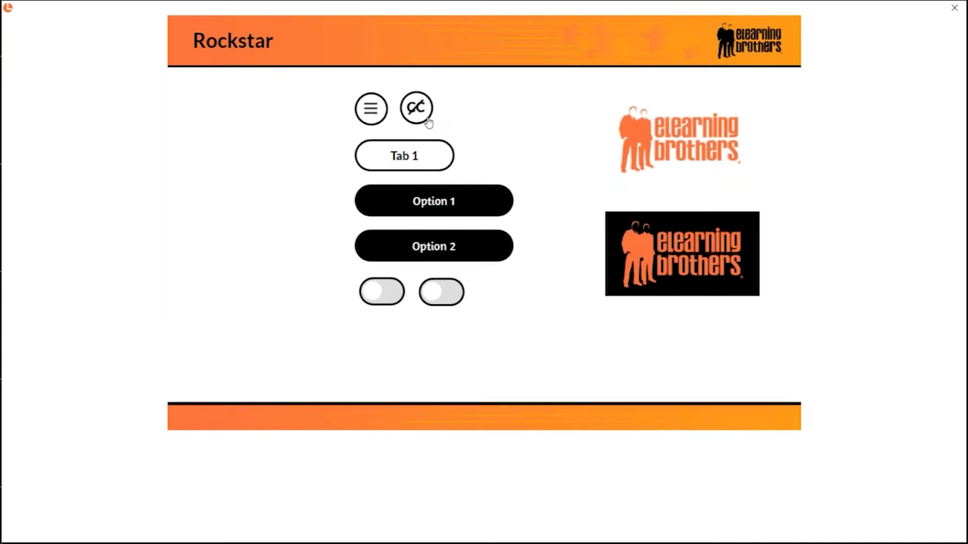
left_click(422, 113)
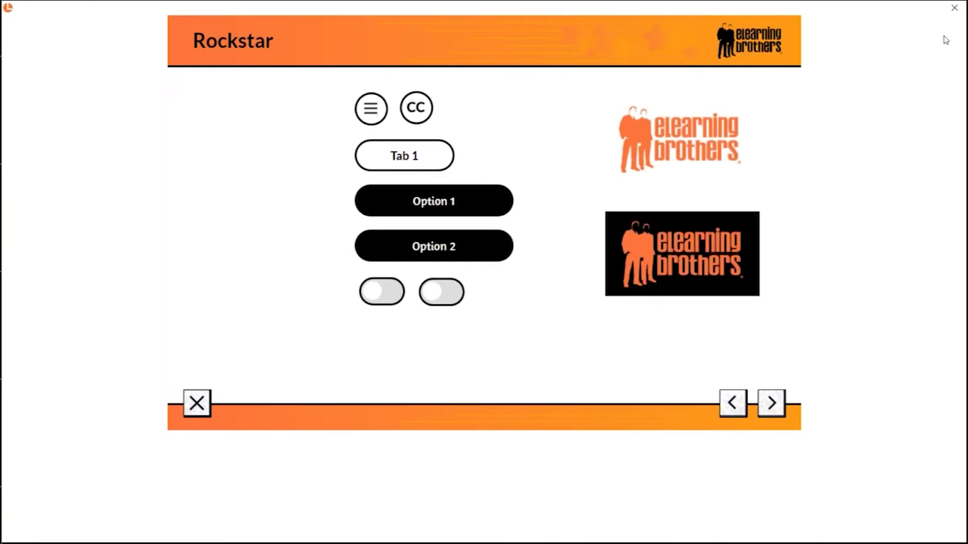
left_click(954, 9)
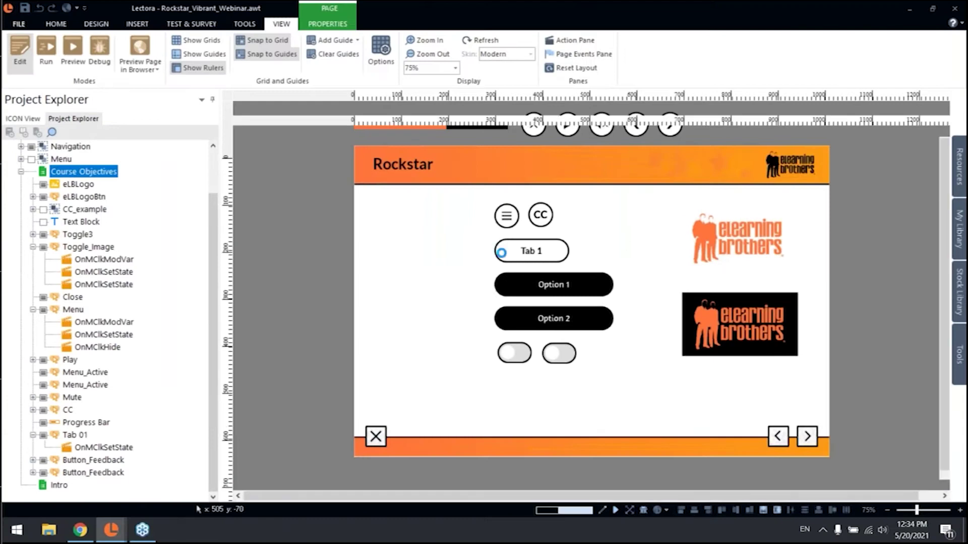
Open the Option 1 button's states editor and review its Incorrect and Correct states.
left_click(603, 298)
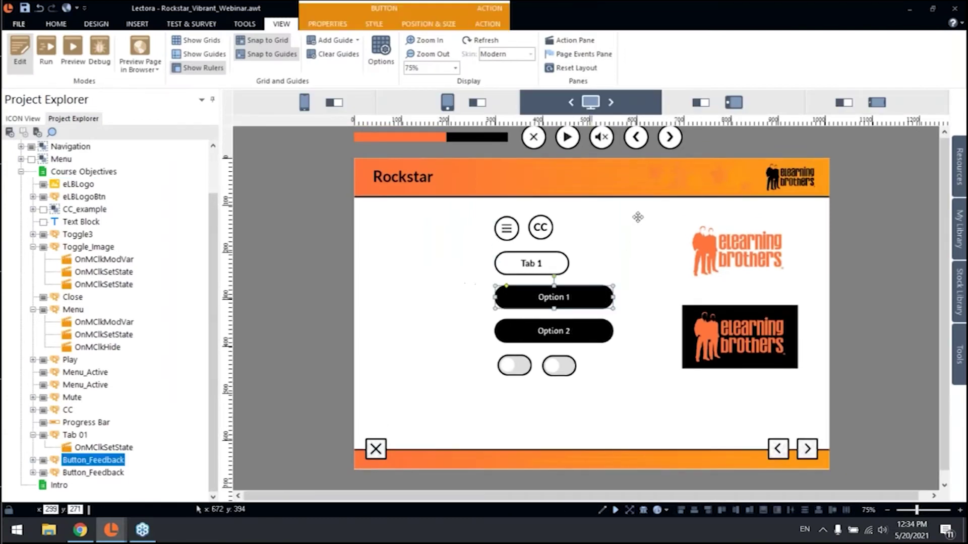
left_click(374, 23)
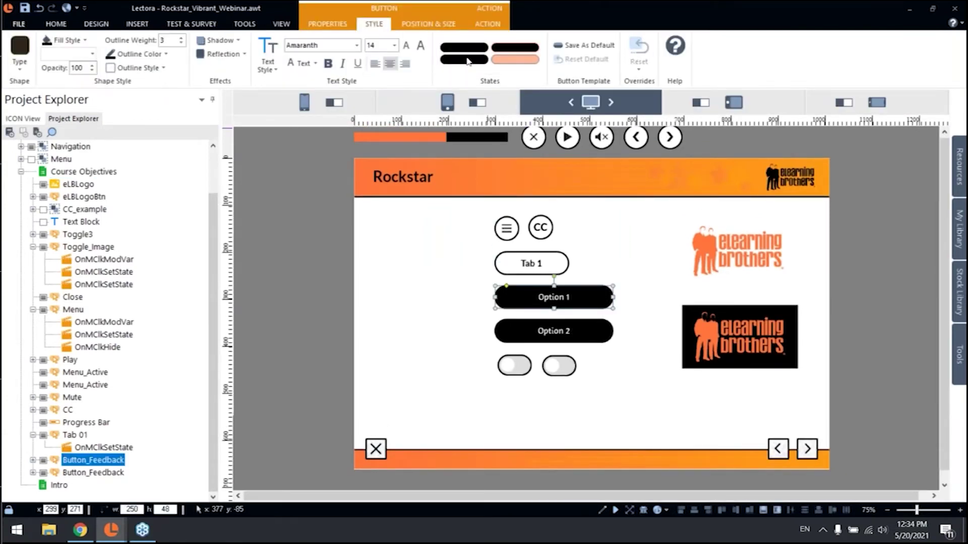
left_click(478, 68)
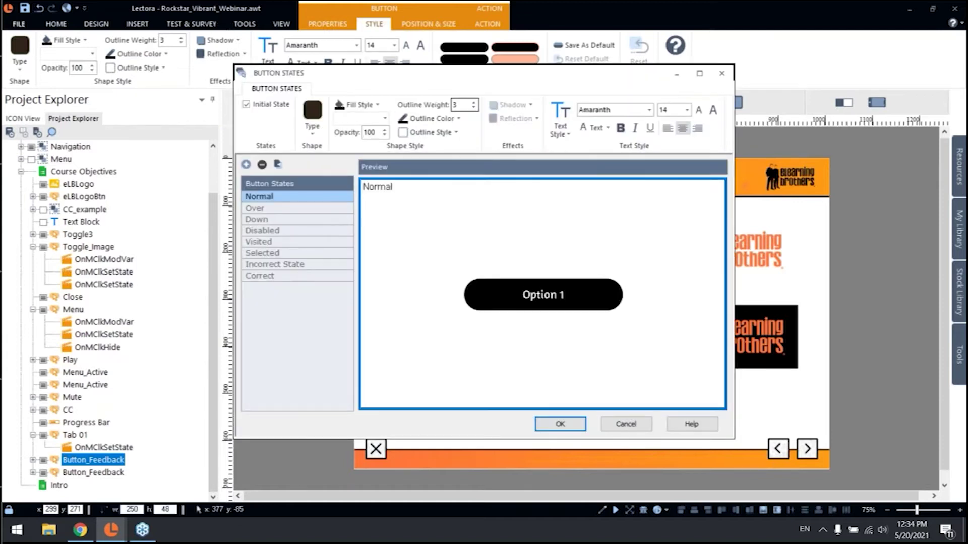
left_click(298, 265)
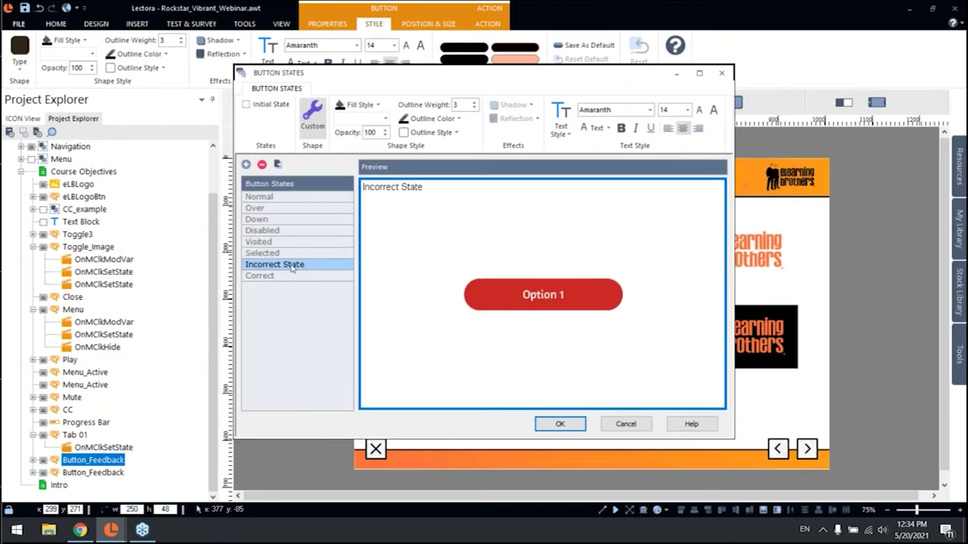
left_click(291, 276)
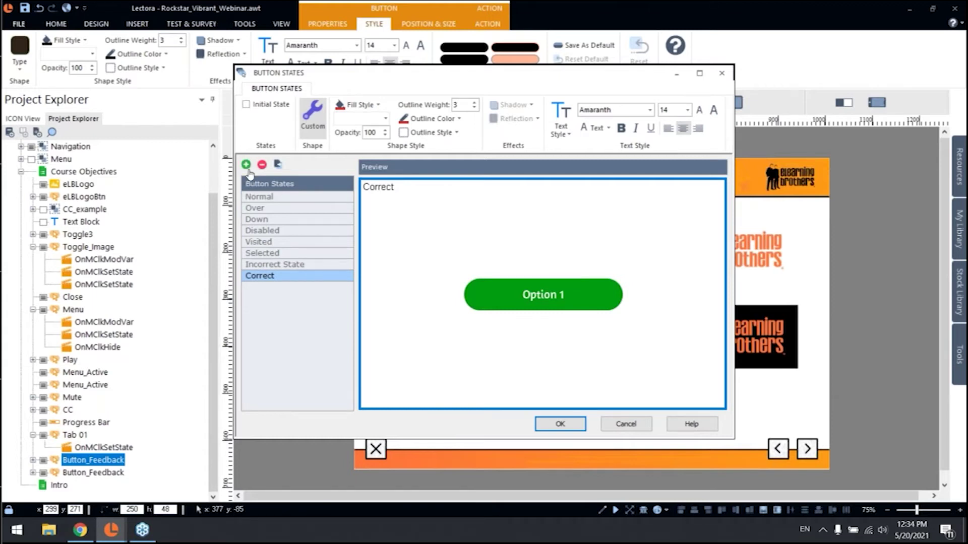
Add a new custom state and rename it 'Hint'.
left_click(246, 164)
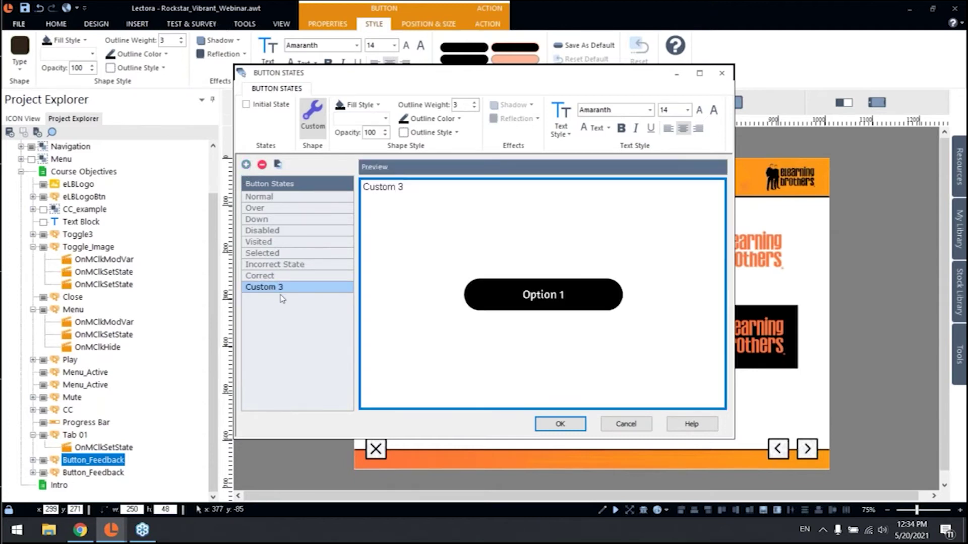
left_click(275, 291)
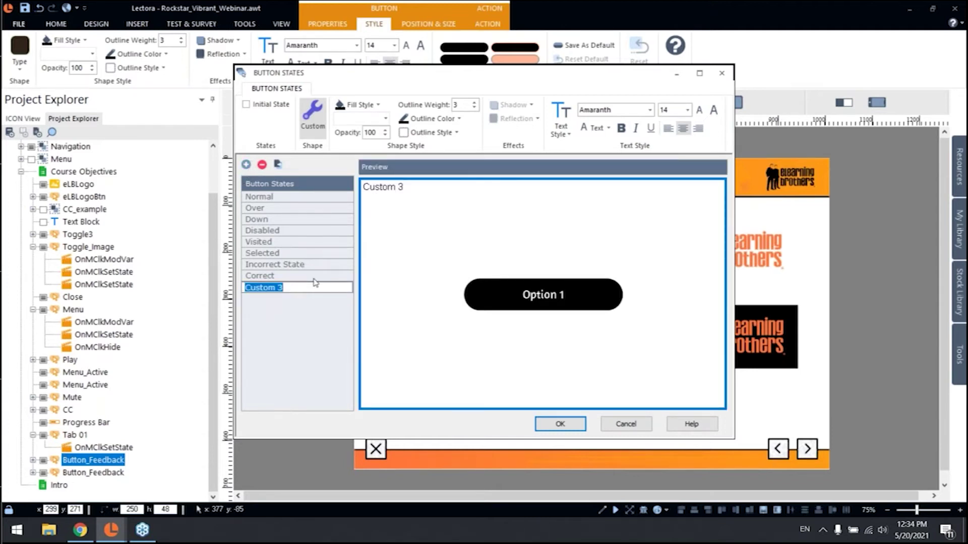
type("Hint")
key("Return")
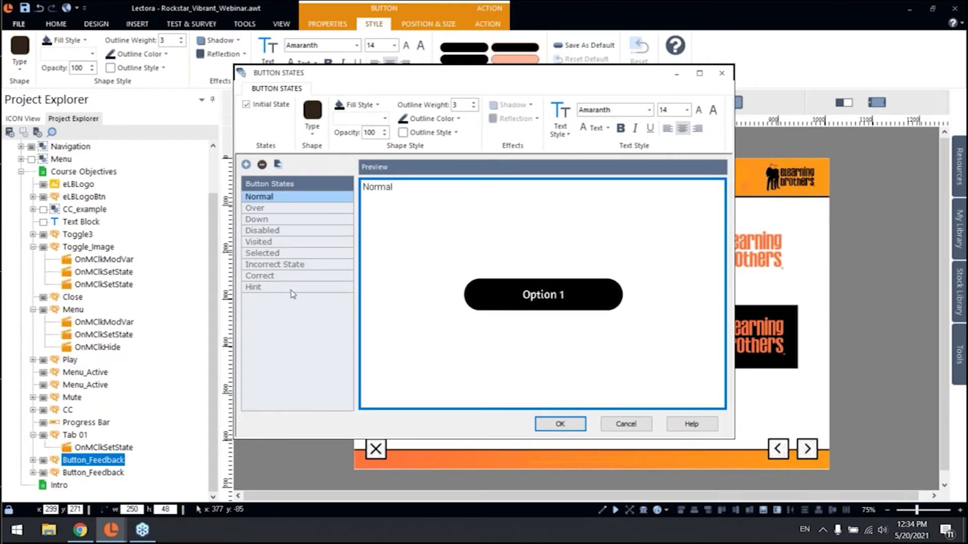
Give the Hint state an orange fill and black label text, and save.
left_click(384, 116)
left_click(369, 150)
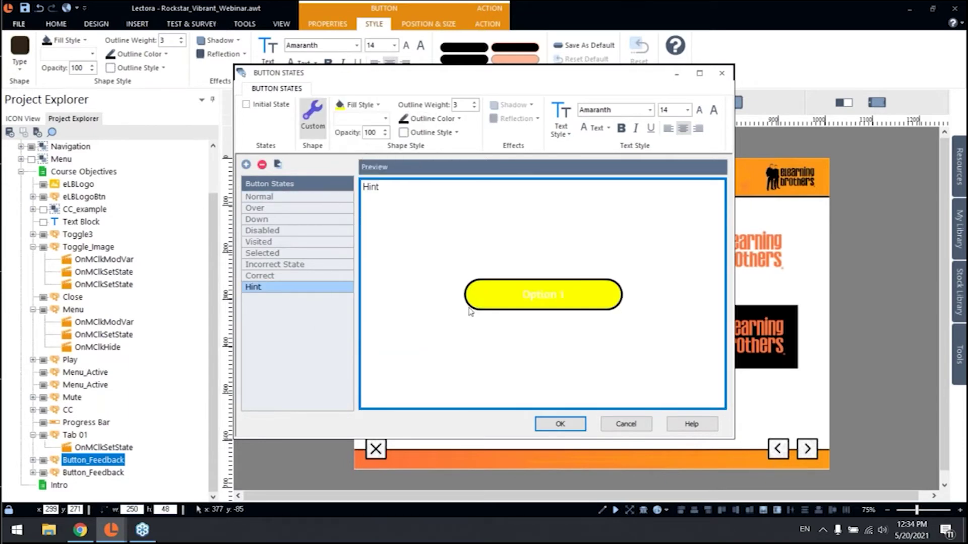
left_click(366, 104)
left_click(406, 221)
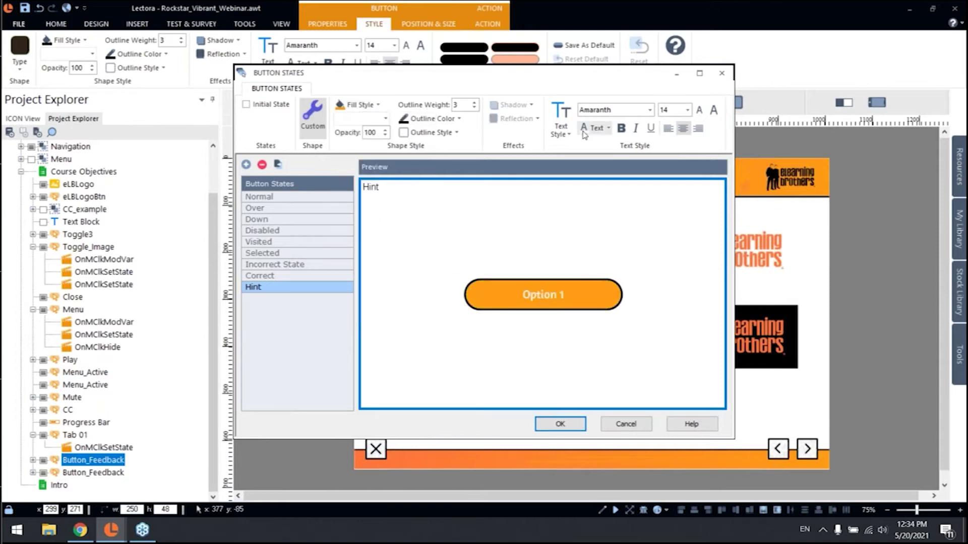
left_click(599, 129)
left_click(583, 142)
left_click(580, 424)
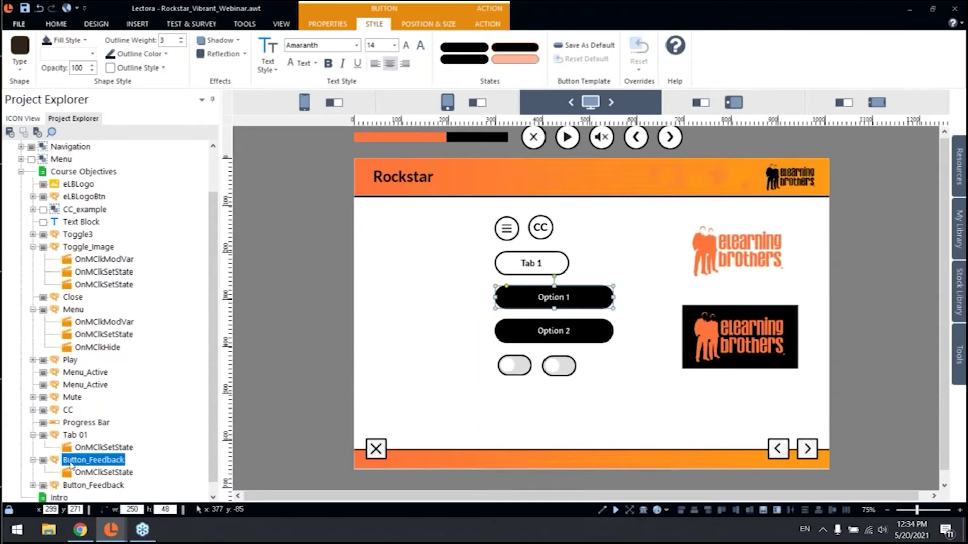
Make Button_Feedback's OnMClkSetState action set the Hint state.
left_click(98, 473)
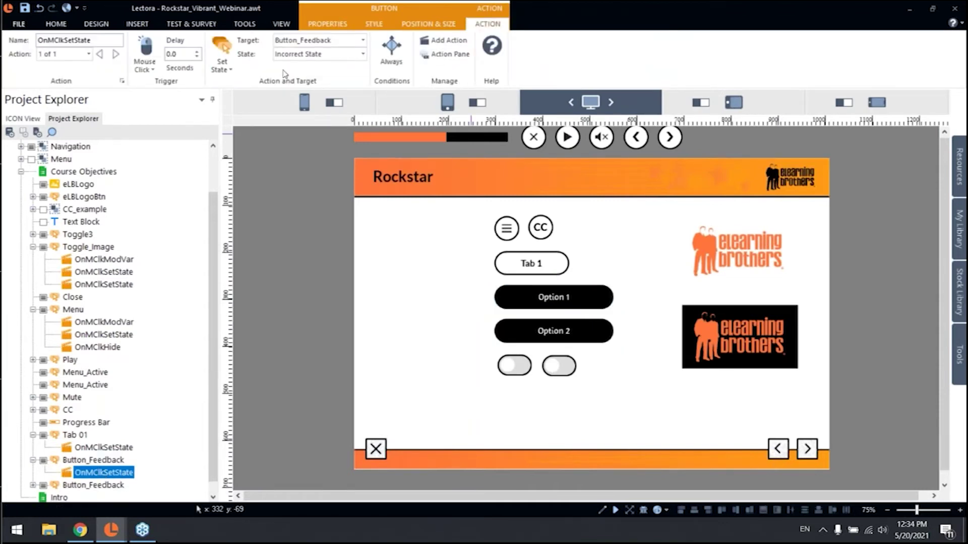
left_click(293, 55)
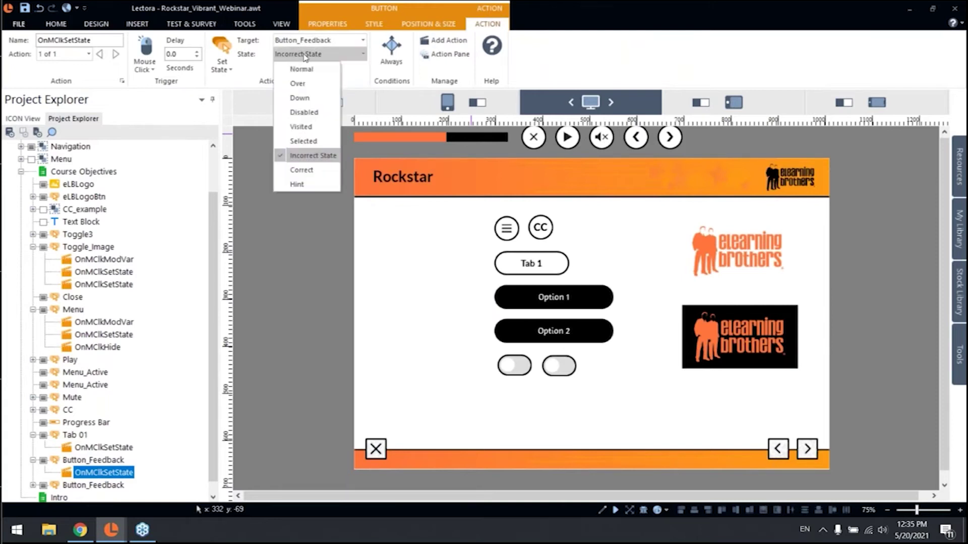
left_click(321, 185)
Preview the page and click Option 1 to confirm it turns orange.
left_click(281, 24)
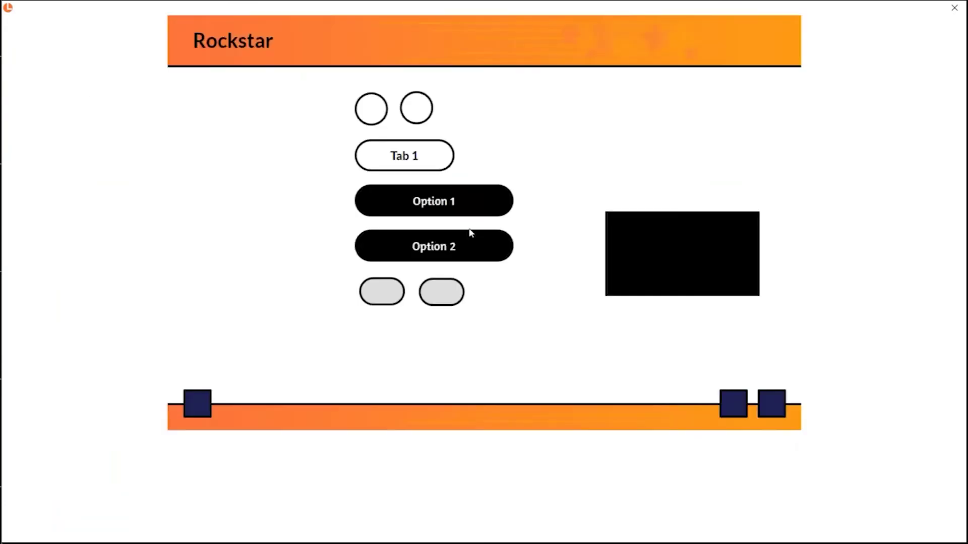
left_click(492, 204)
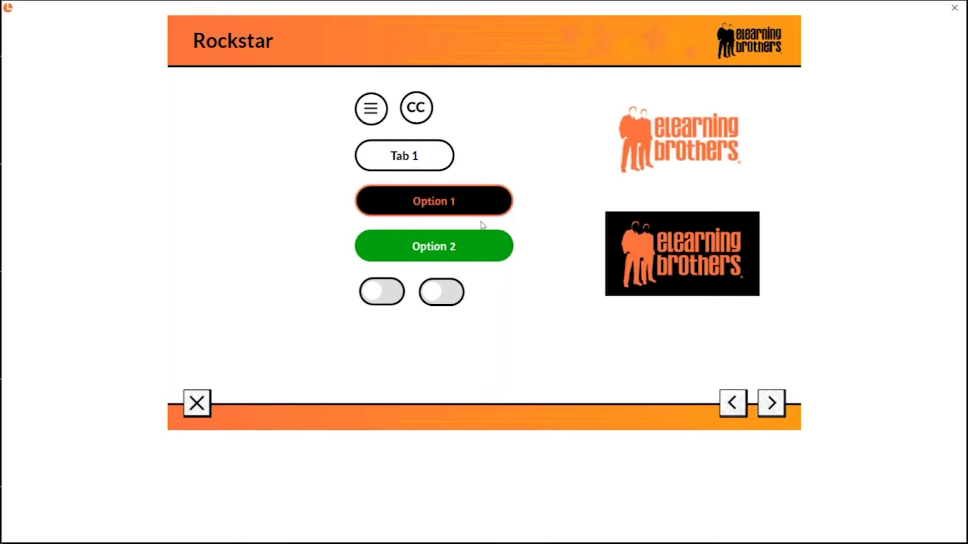
left_click(956, 8)
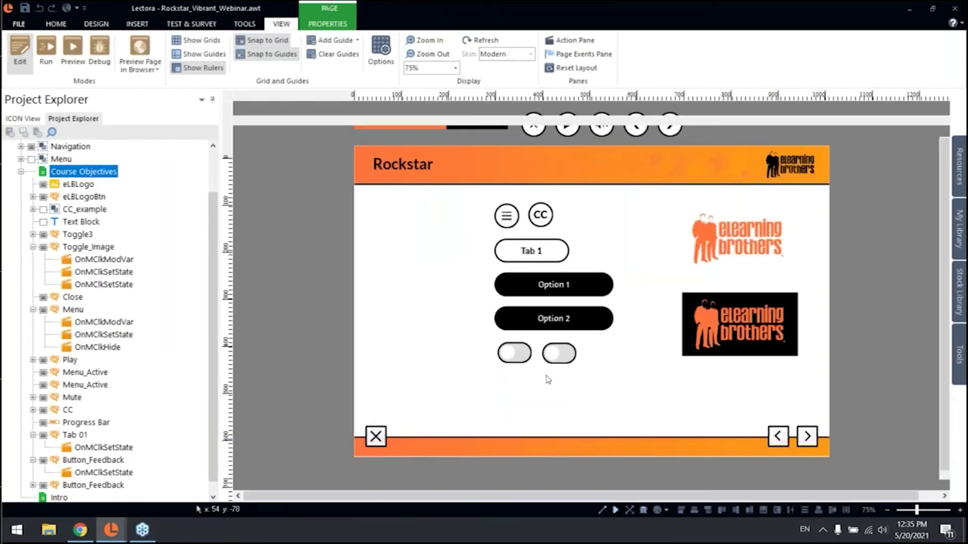
Move the black eLBLogoBtn lower on the page to make room above it.
left_click(548, 366)
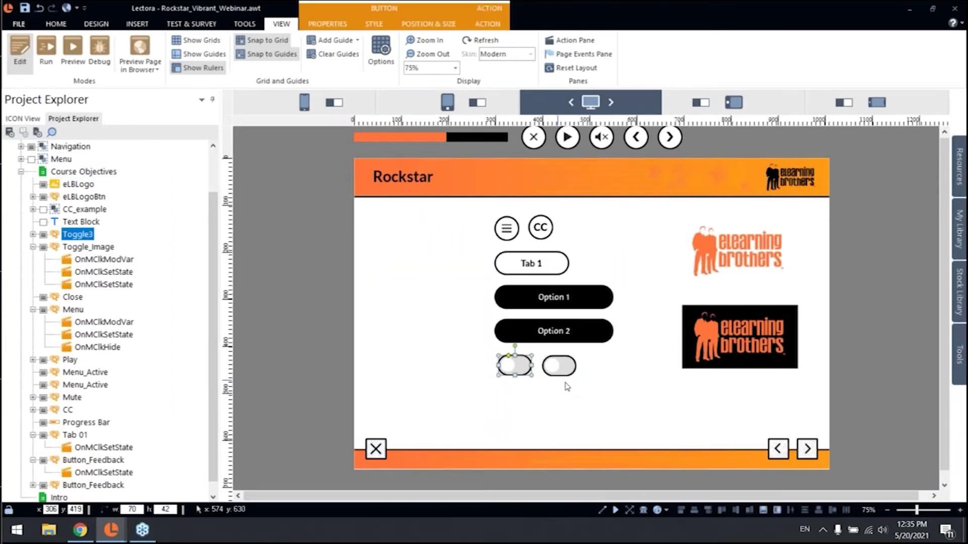
left_click(570, 368)
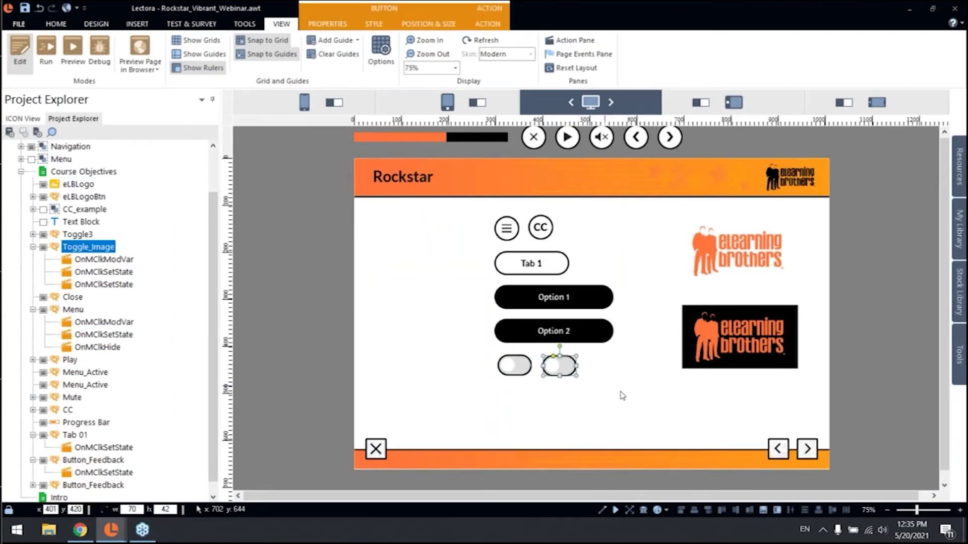
left_click(635, 383)
left_click(748, 262)
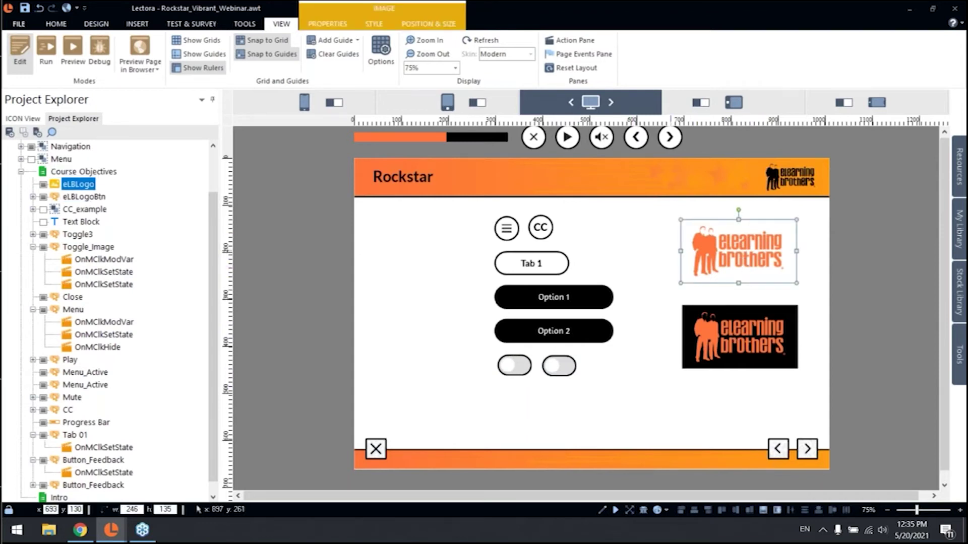
left_click_drag(743, 354, 735, 400)
Convert the orange eLearning Brothers logo image into a button (Button 14).
left_click(739, 252)
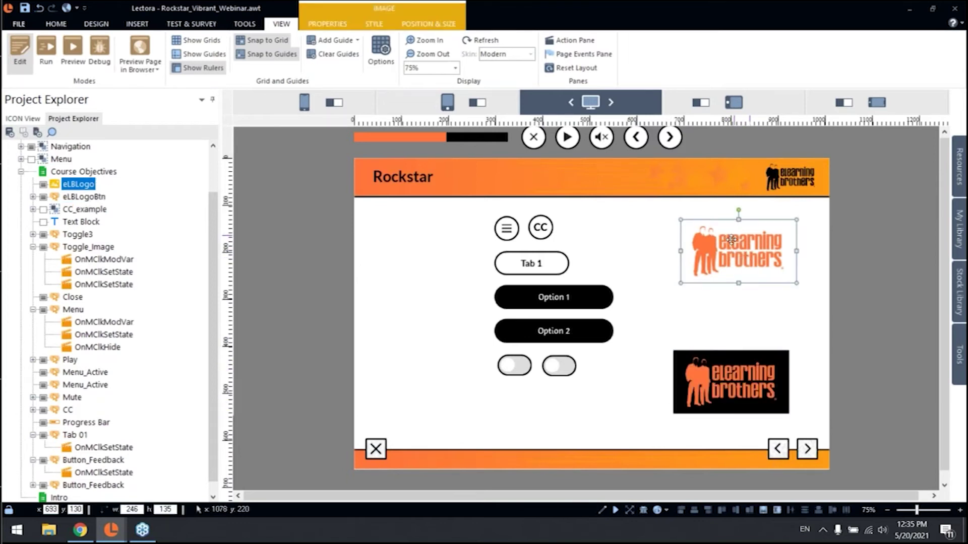
right_click(770, 243)
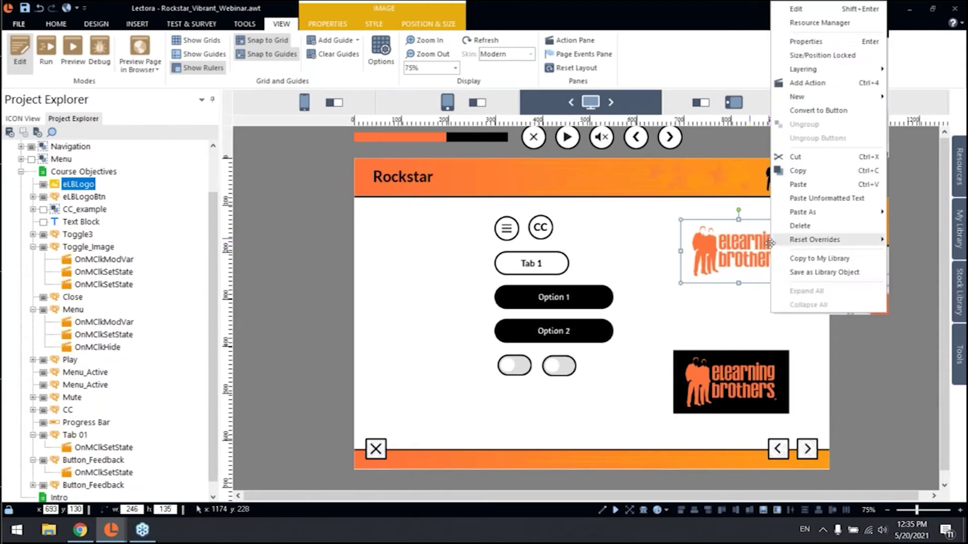
left_click(827, 117)
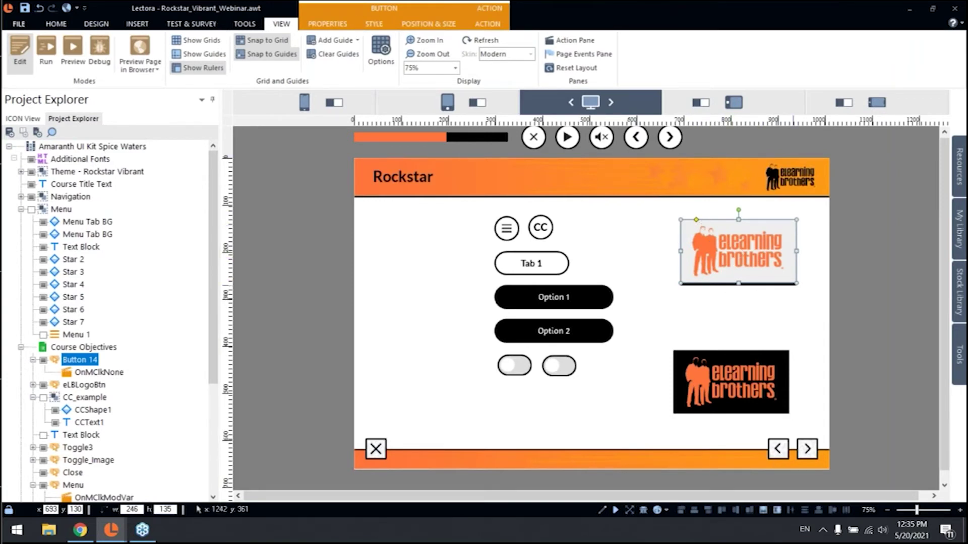
Remove Button 14's shadow, give it a grey fill, and move the black logo beneath it.
left_click(371, 24)
left_click(243, 46)
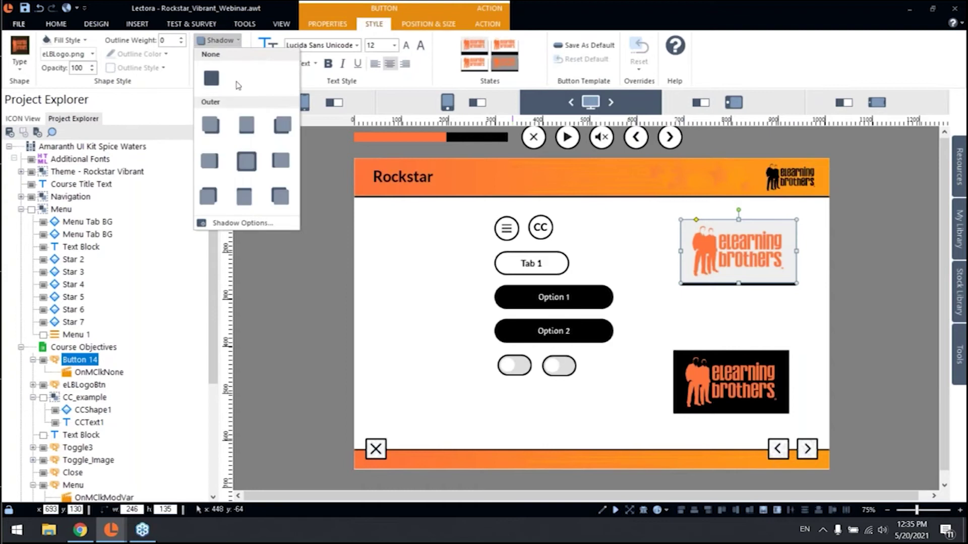
left_click(217, 78)
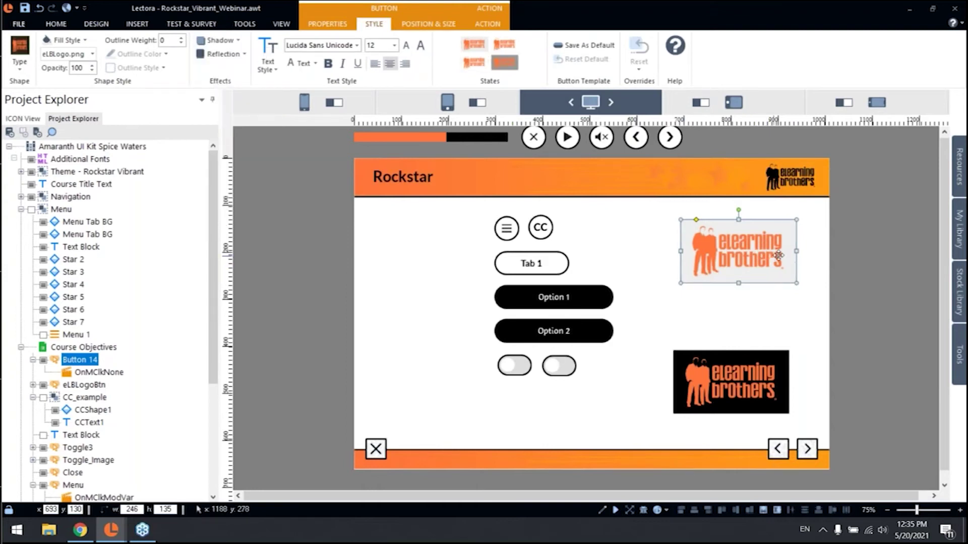
left_click(85, 41)
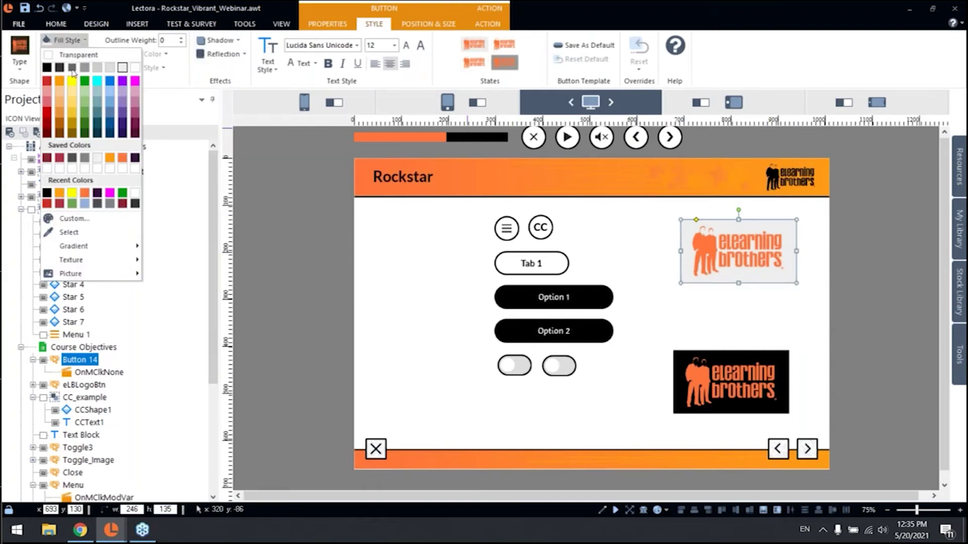
left_click(86, 159)
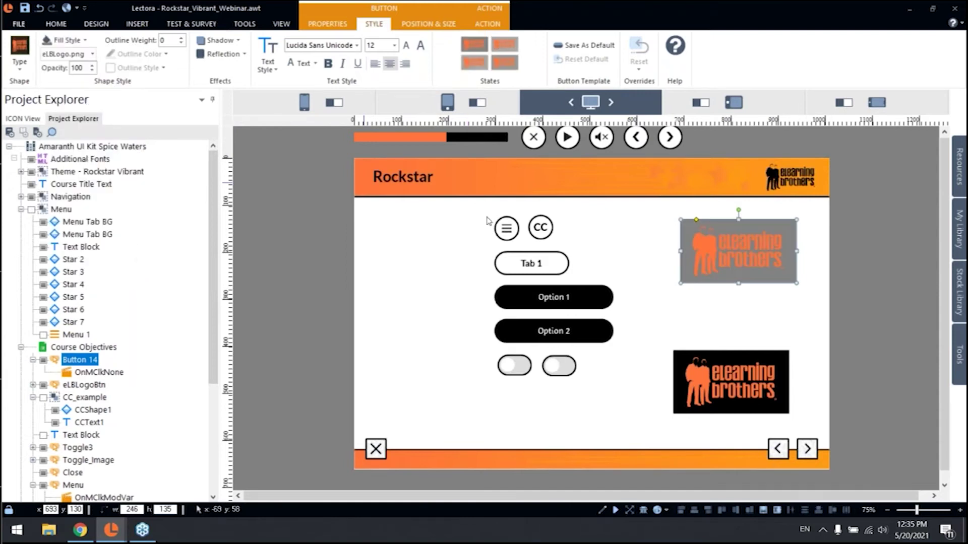
left_click_drag(768, 362, 774, 349)
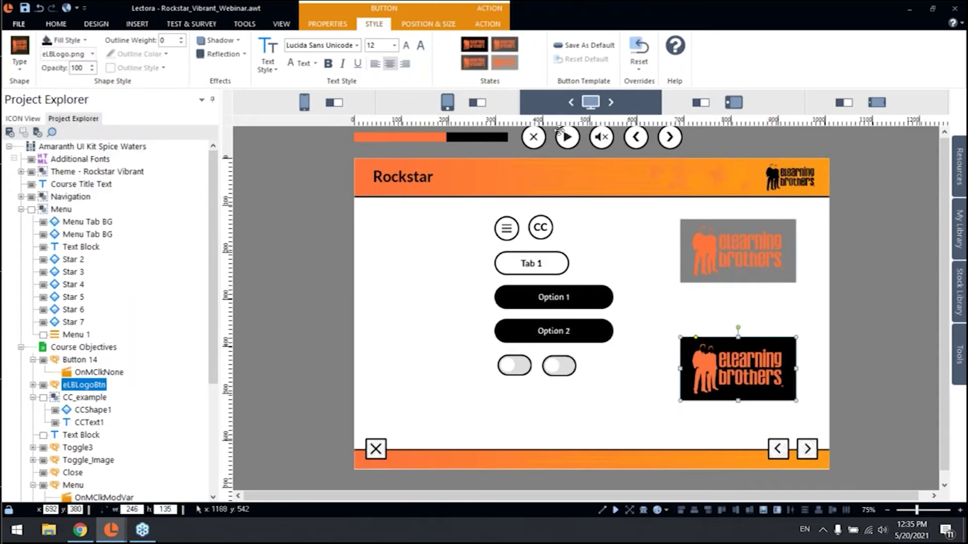
left_click(489, 53)
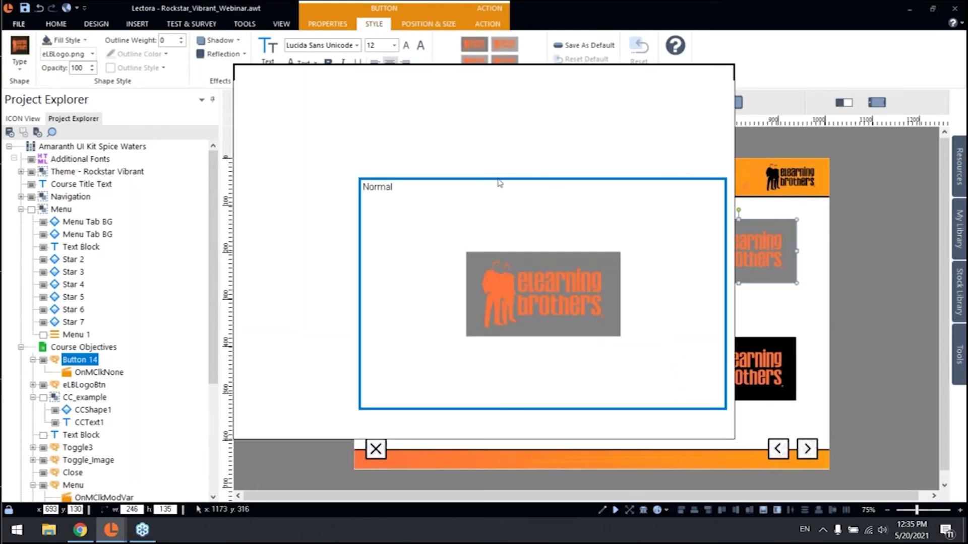
left_click(298, 208)
left_click(296, 220)
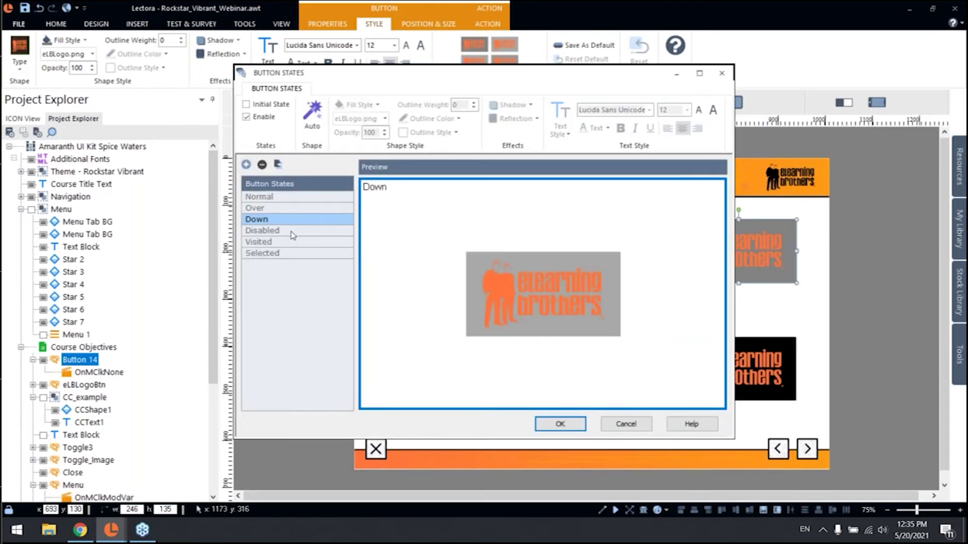
left_click(292, 231)
left_click(290, 242)
left_click(288, 253)
left_click(283, 197)
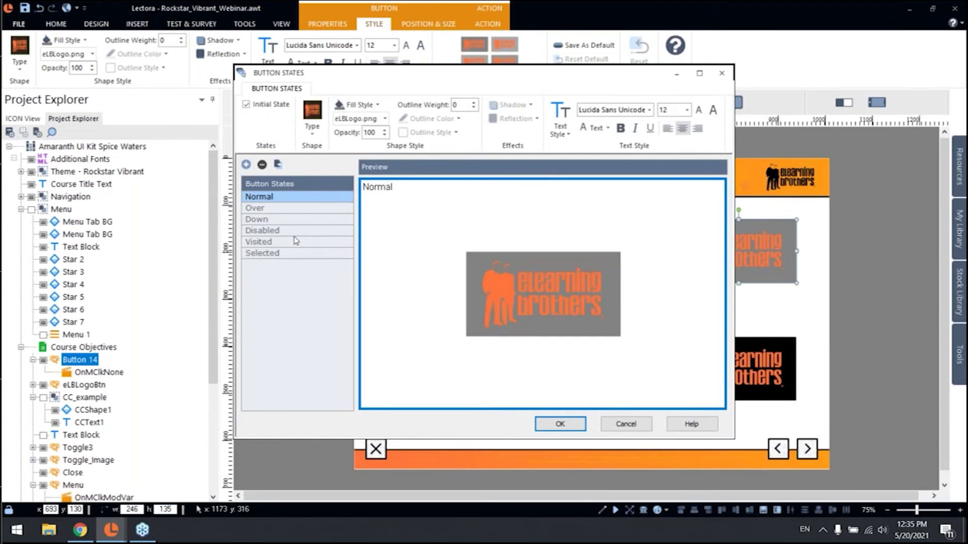
left_click(296, 230)
left_click(297, 253)
left_click(246, 165)
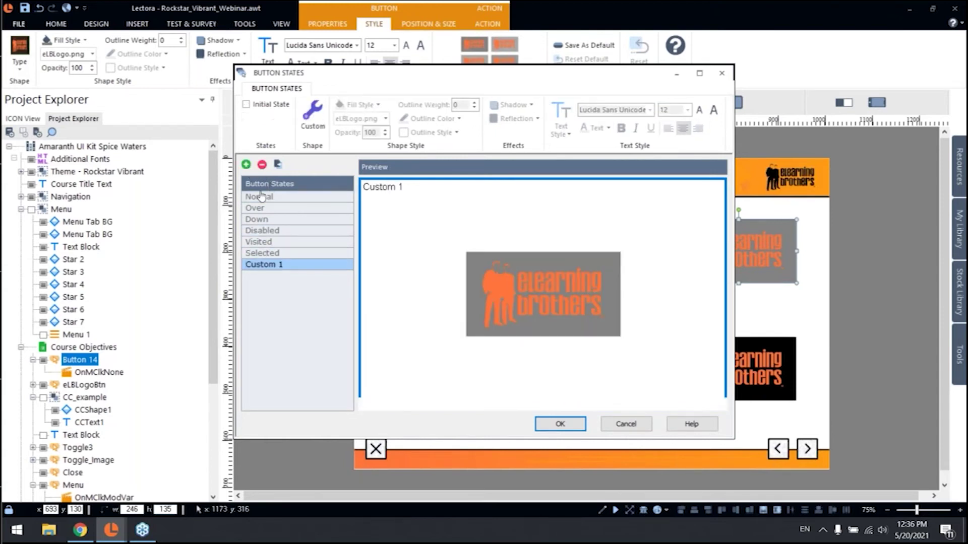
left_click(626, 424)
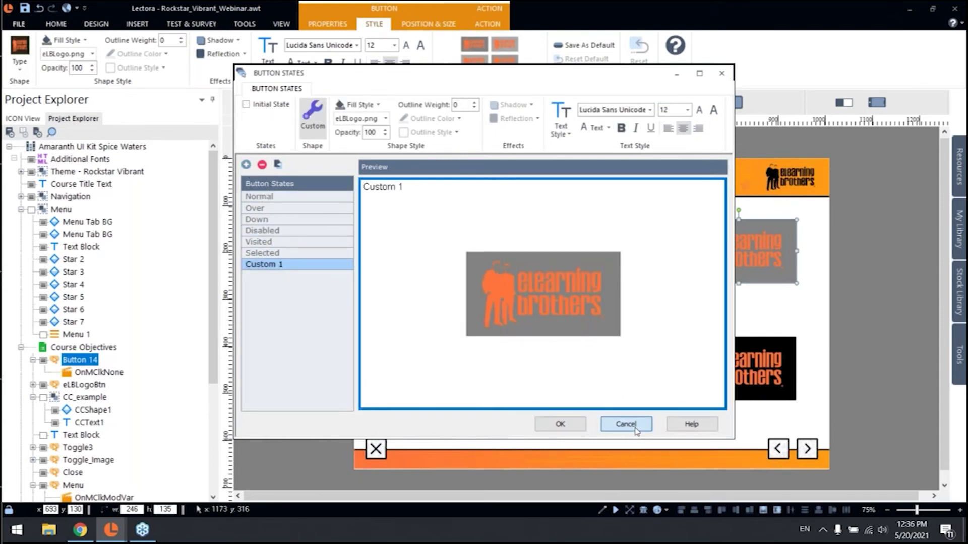
left_click(703, 389)
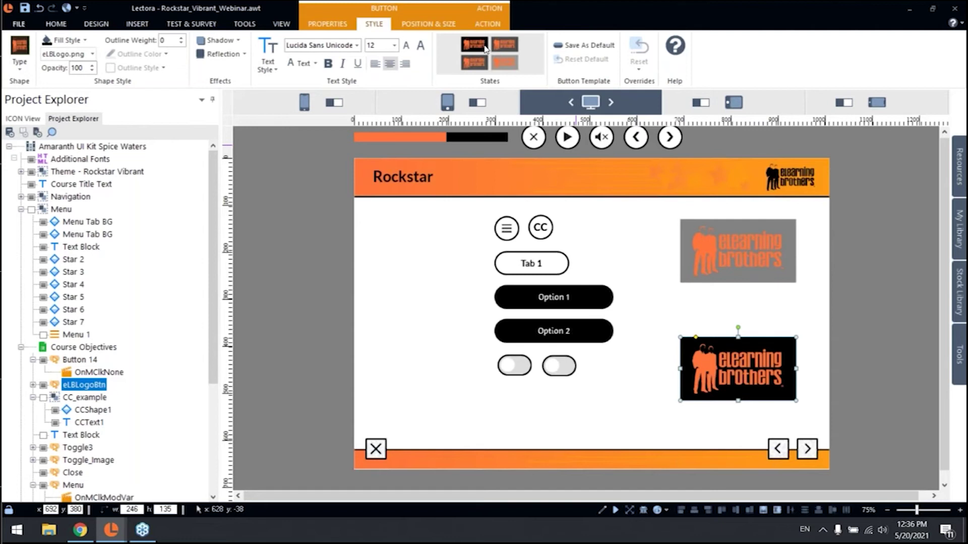
left_click(483, 56)
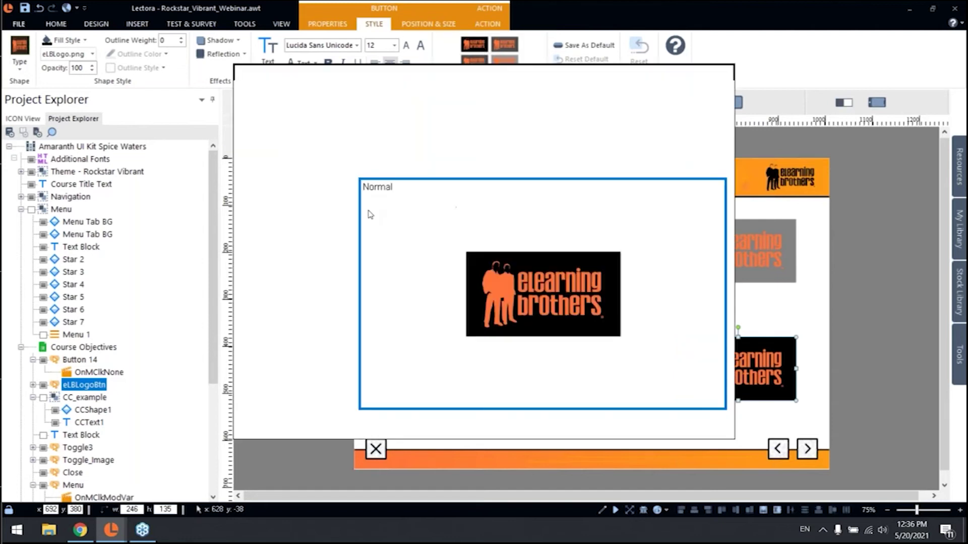
left_click(297, 253)
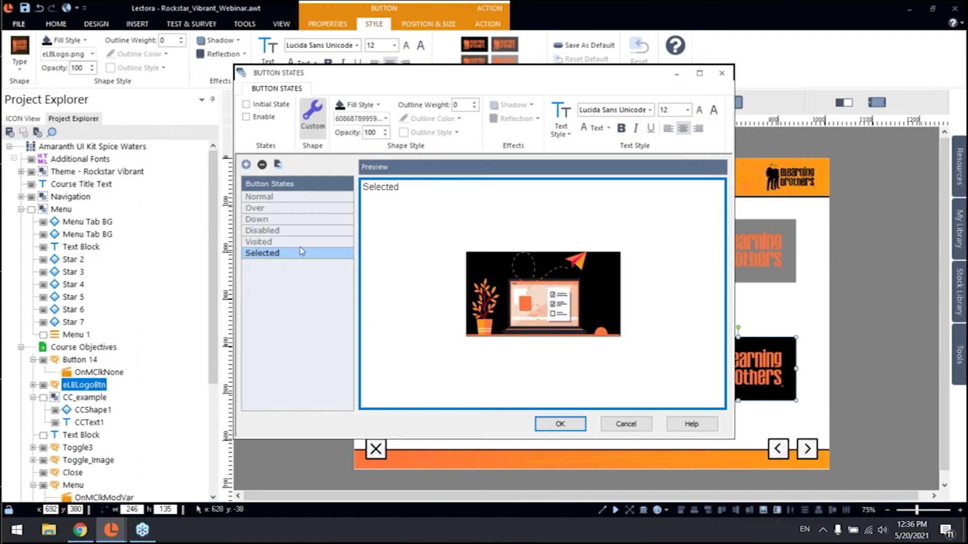
left_click(560, 424)
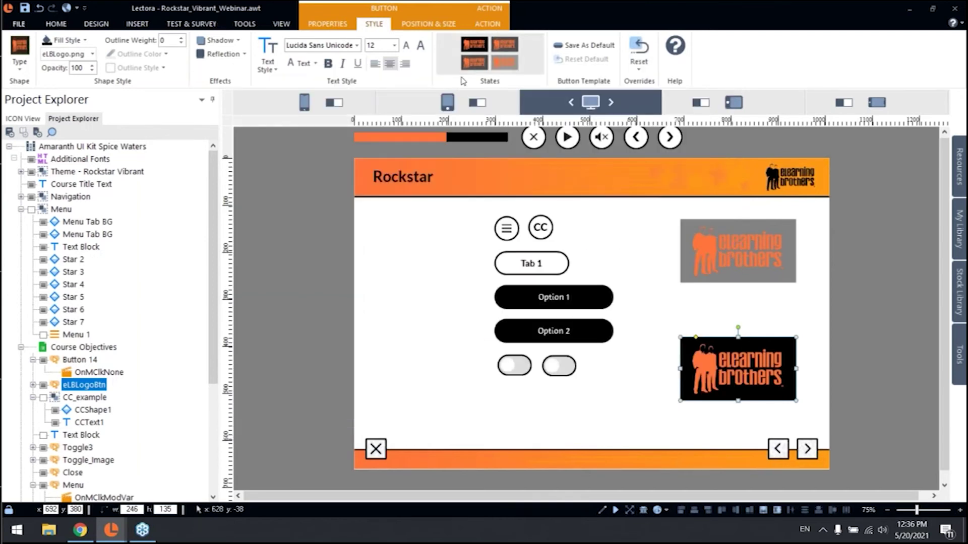
left_click(281, 24)
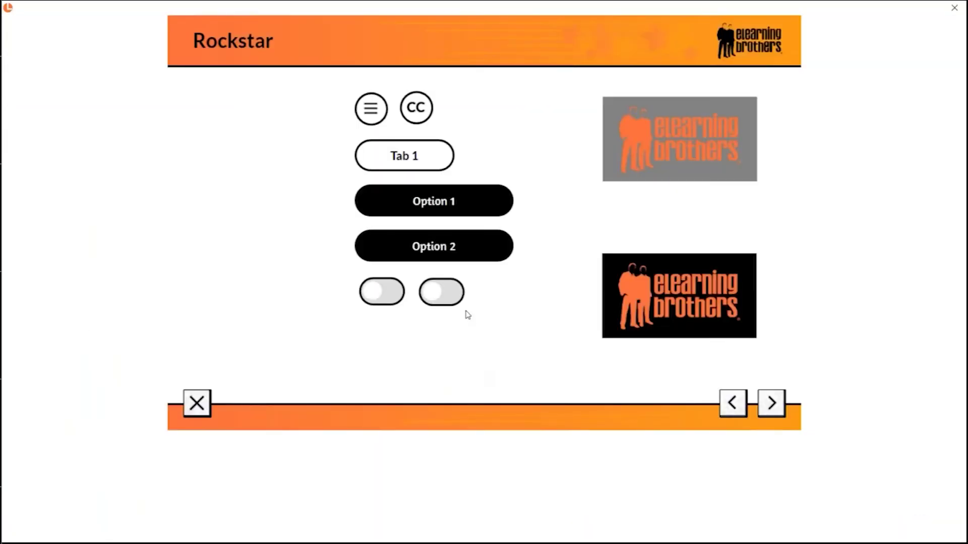
left_click(397, 295)
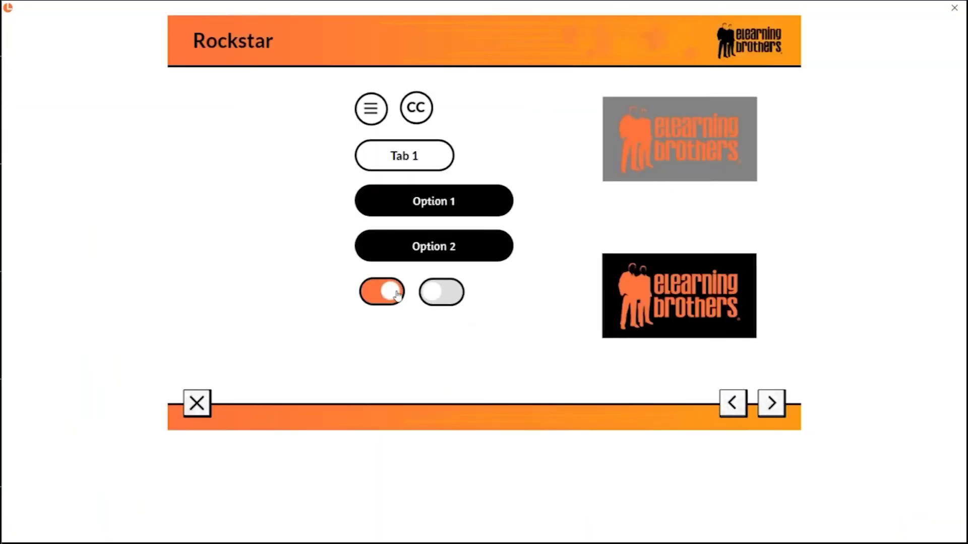
left_click(442, 297)
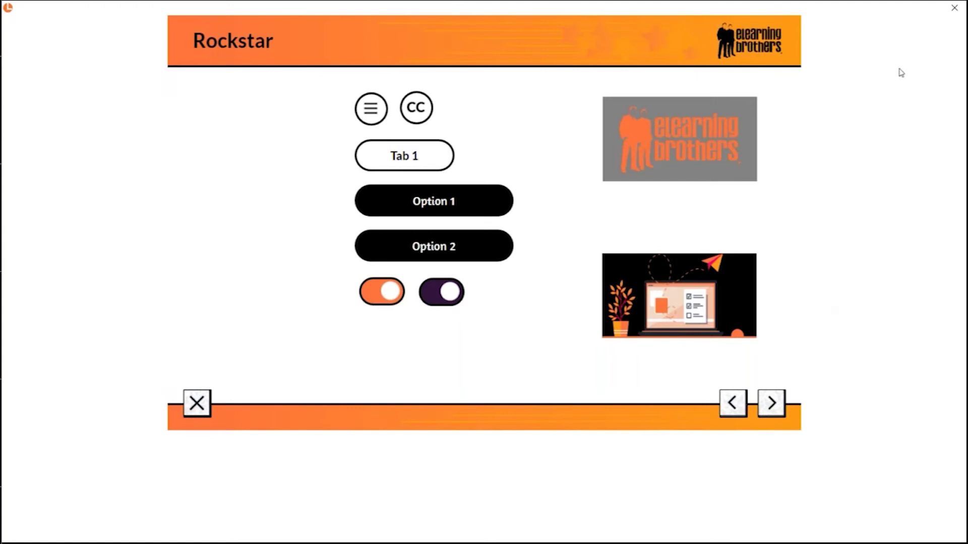
left_click(954, 8)
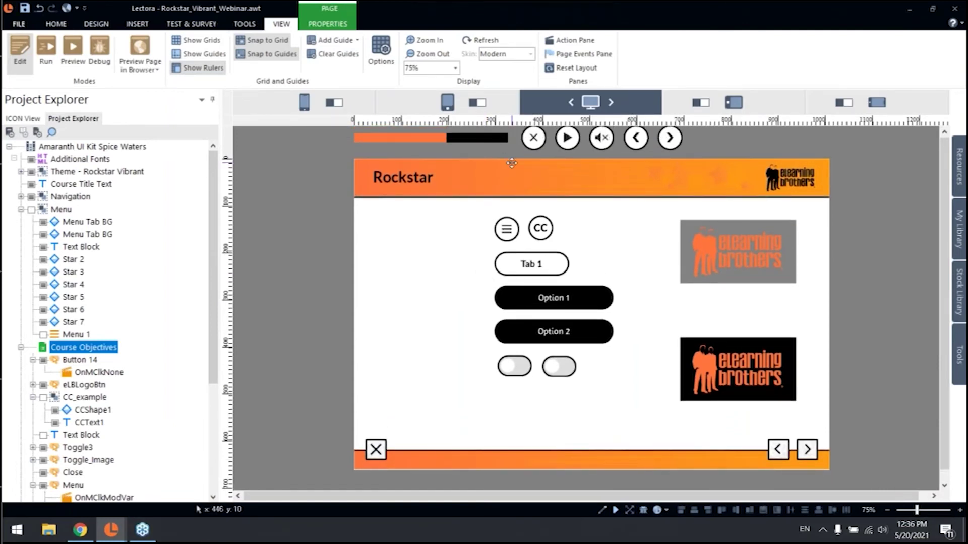
Move the progress bar and close, play, mute, back and next buttons to the page bottom.
left_click(498, 138)
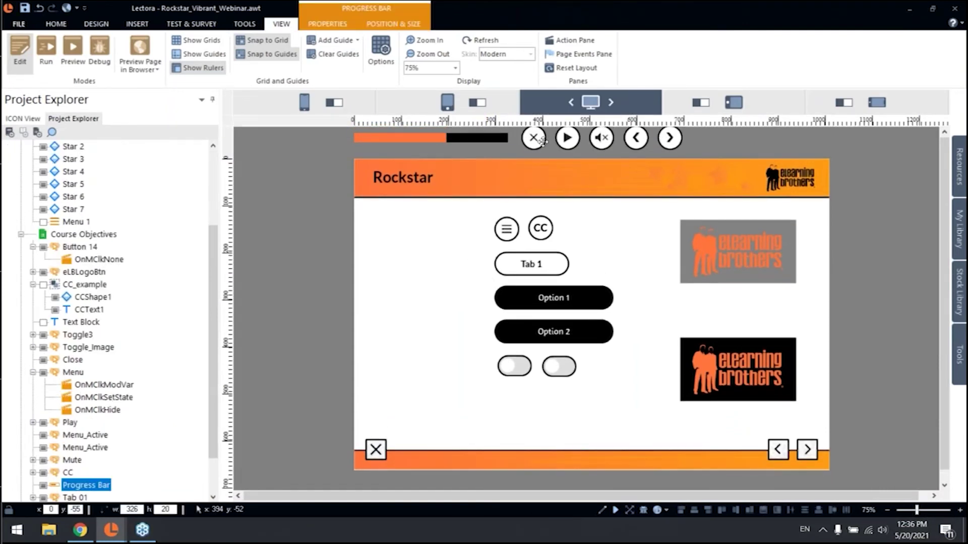
left_click(533, 138, "ctrl")
left_click(567, 138, "ctrl")
left_click(601, 139, "ctrl")
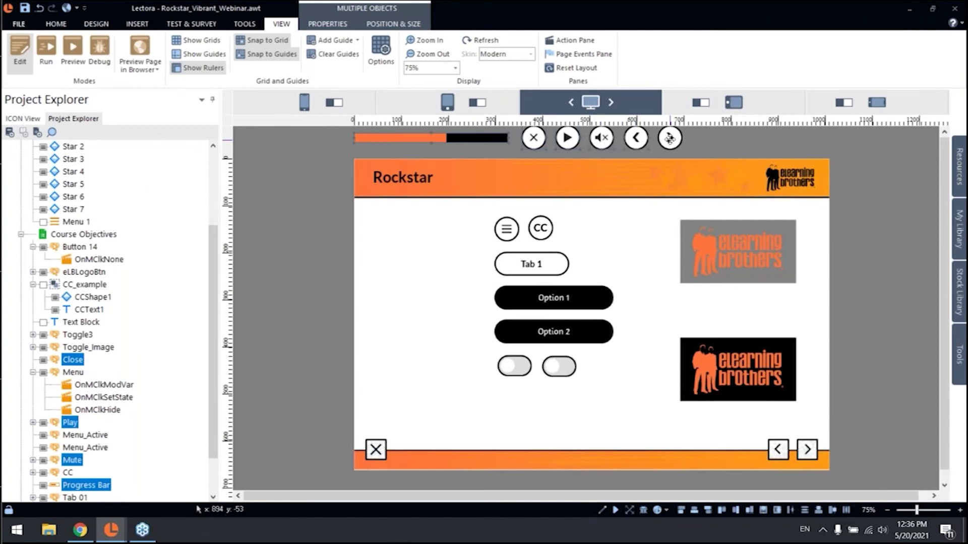
left_click(669, 138, "ctrl")
left_click(675, 139, "ctrl")
left_click_drag(676, 139, 683, 415)
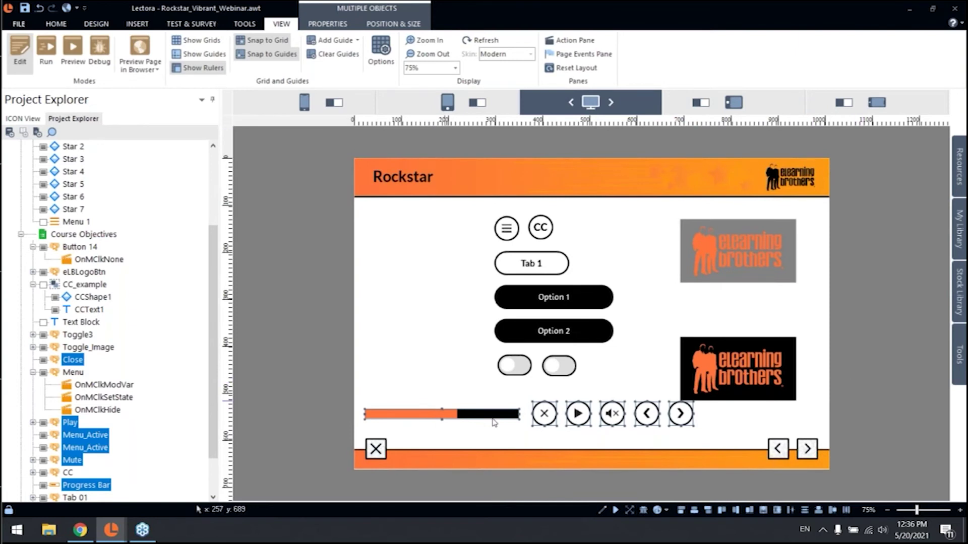
left_click(487, 436)
Nudge the next-arrow button into line at the end of the bottom media row.
left_click(502, 414)
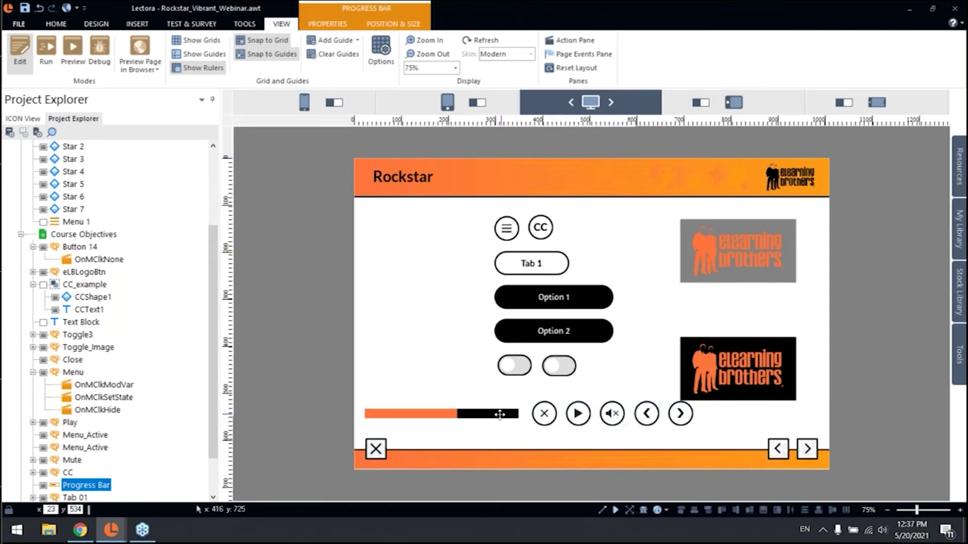
left_click(538, 413)
left_click(578, 413)
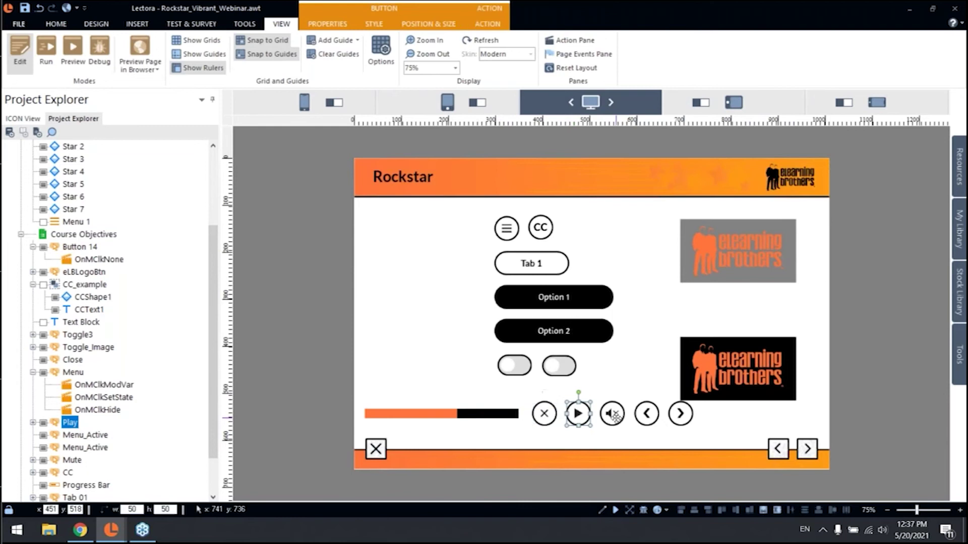
left_click(612, 413)
left_click(648, 414)
left_click(682, 414)
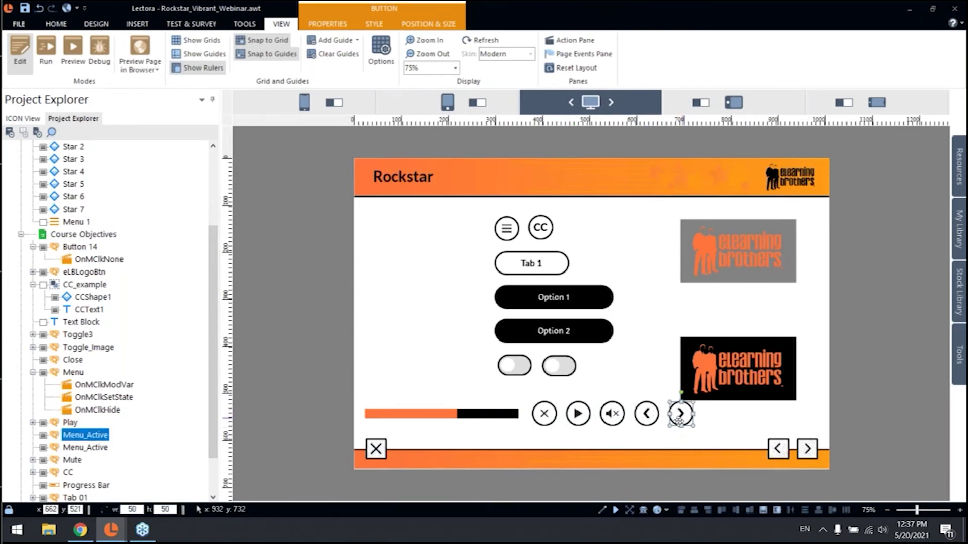
mouse_move(683, 414)
left_mouse_down()
mouse_move(674, 434)
mouse_move(682, 413)
left_mouse_up()
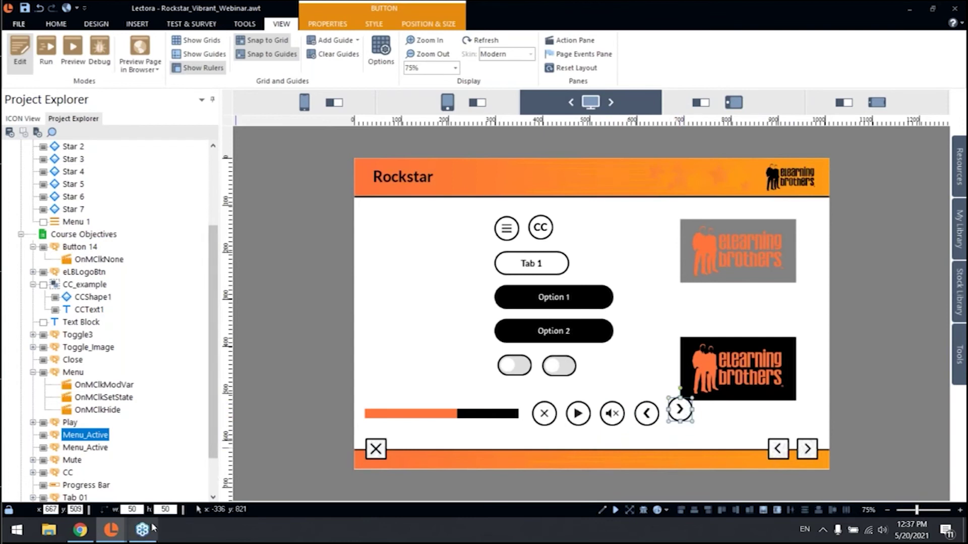
mouse_move(155, 531)
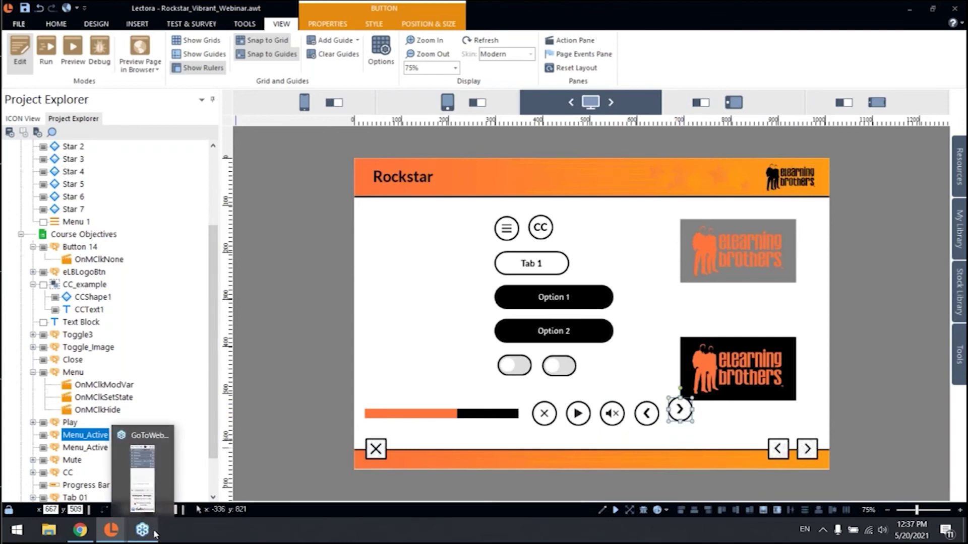
In Project 3, add two horizontal guides, one near the page top and one near the bottom.
mouse_move(111, 531)
left_click(212, 474)
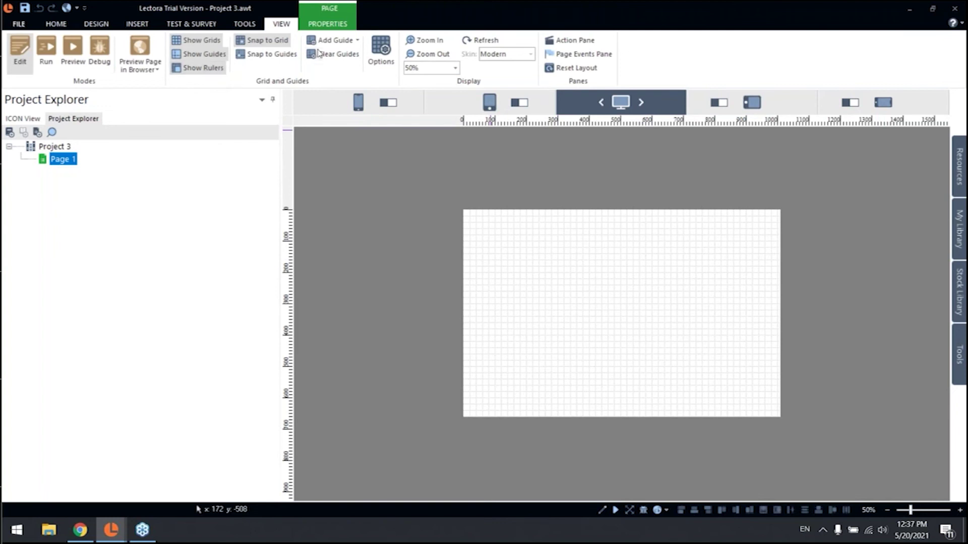
left_click(333, 40)
left_click(336, 54)
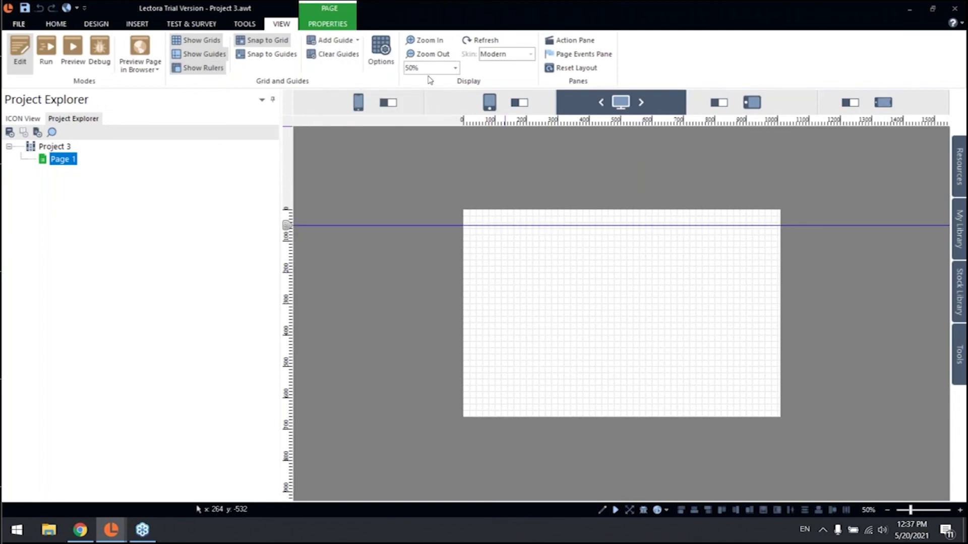
left_click(334, 40)
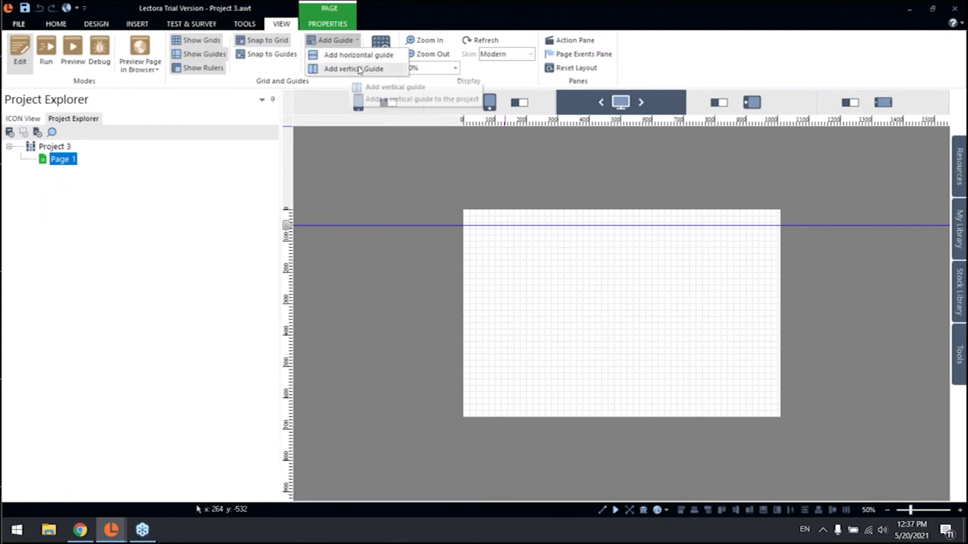
left_click(358, 68)
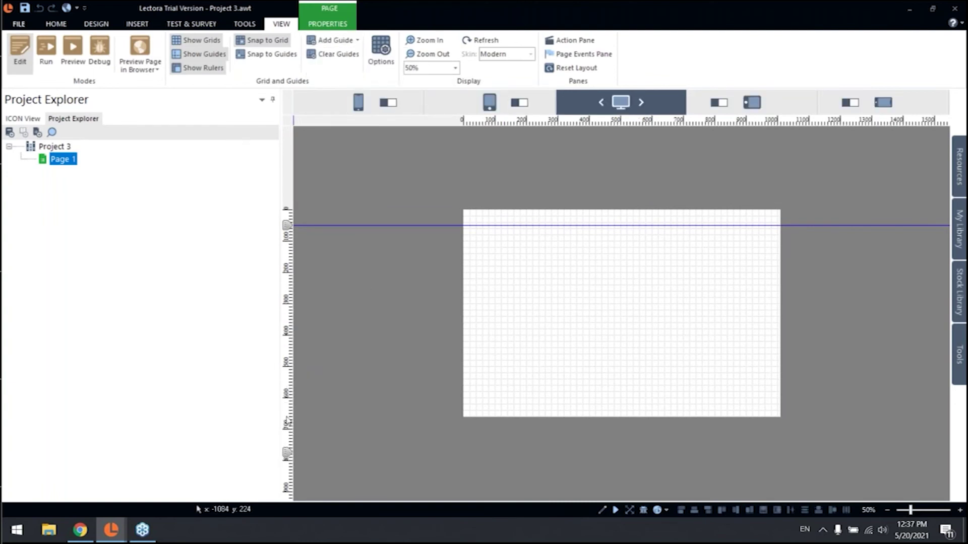
left_click(287, 403)
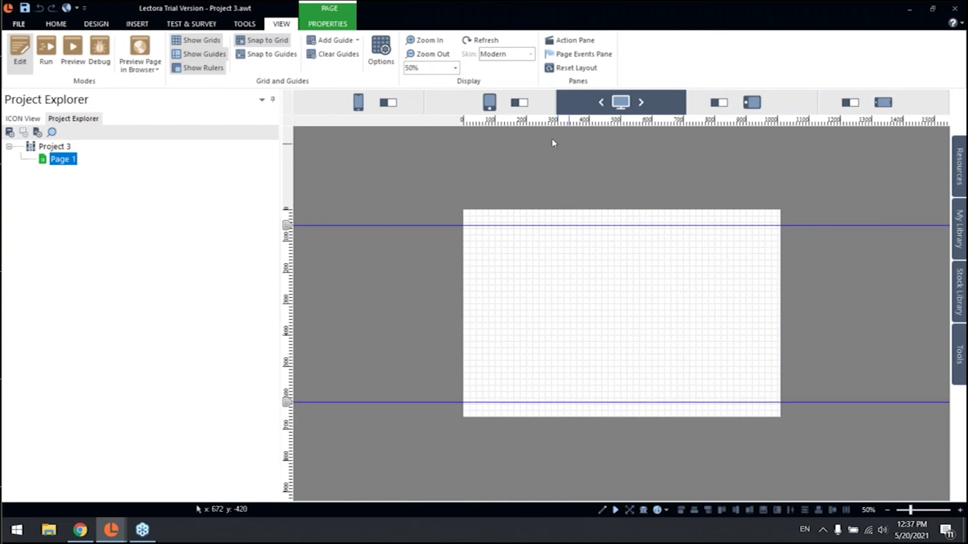
left_click(493, 105)
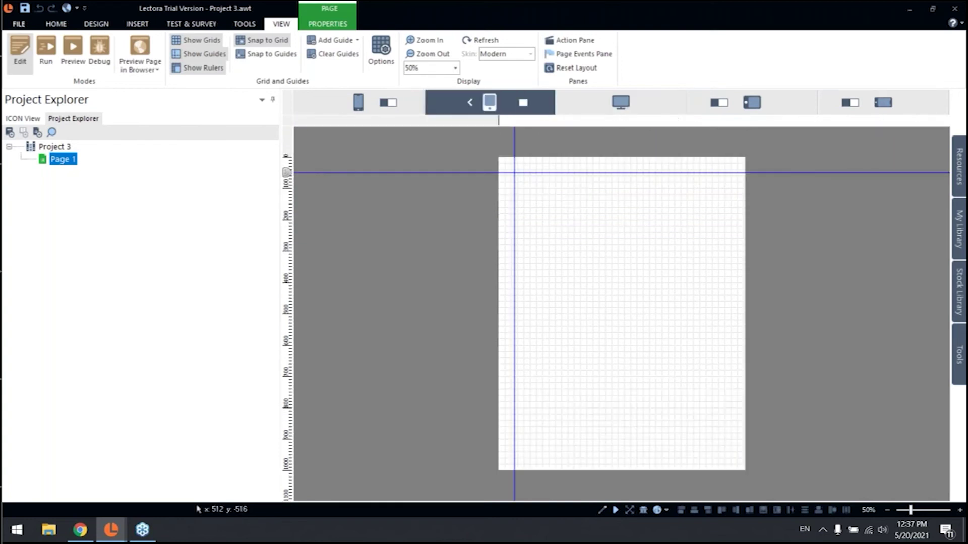
Add a horizontal guide near the bottom of the tablet portrait layout.
left_click(336, 40)
left_click(338, 59)
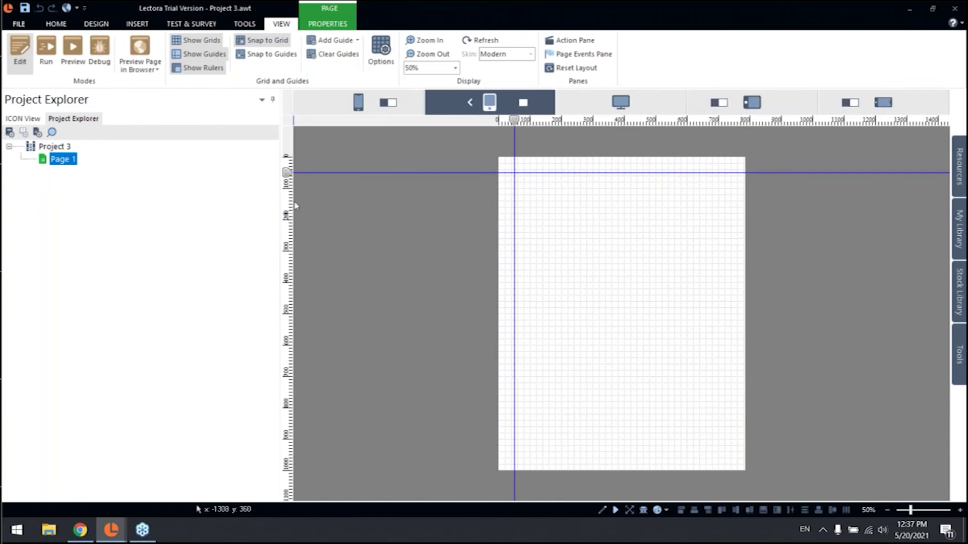
left_click(357, 41)
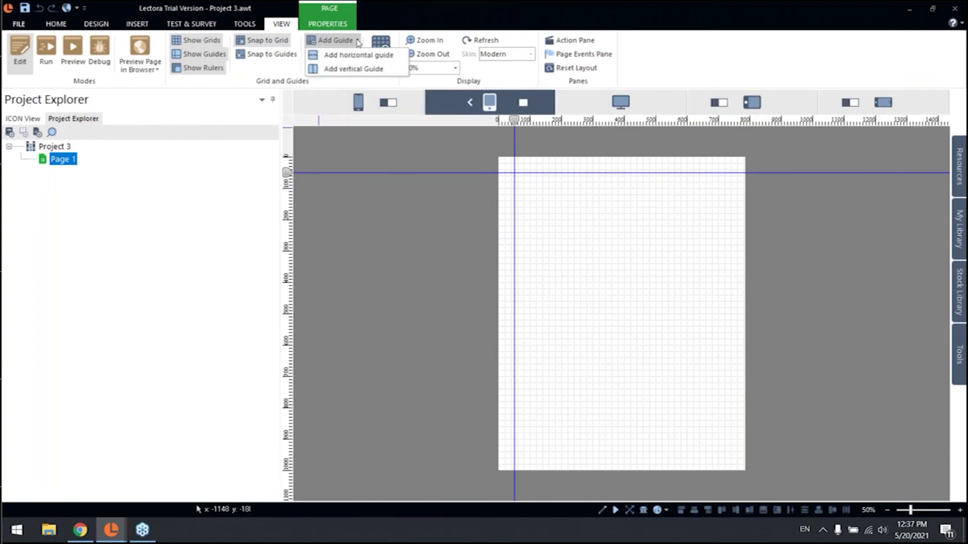
left_click(364, 68)
left_click(357, 40)
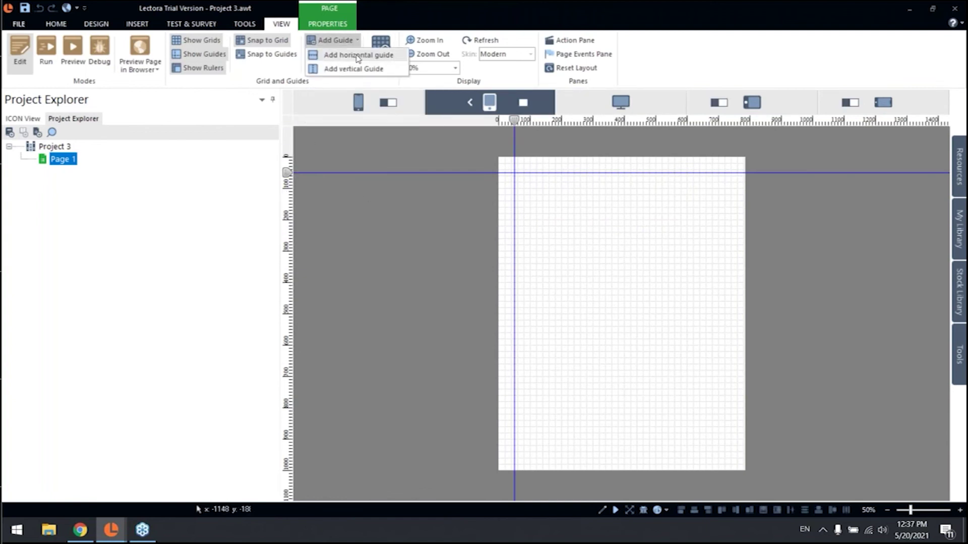
left_click(357, 55)
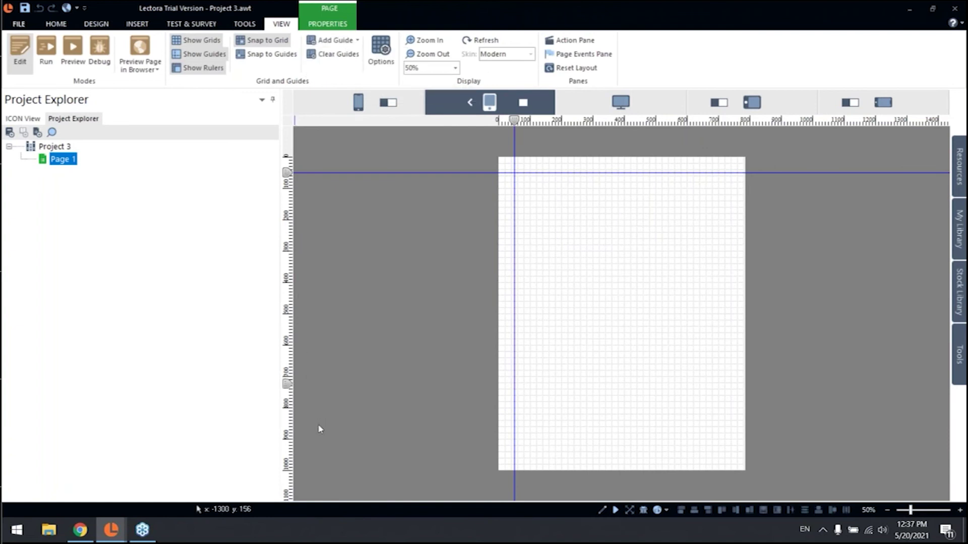
left_click(317, 448)
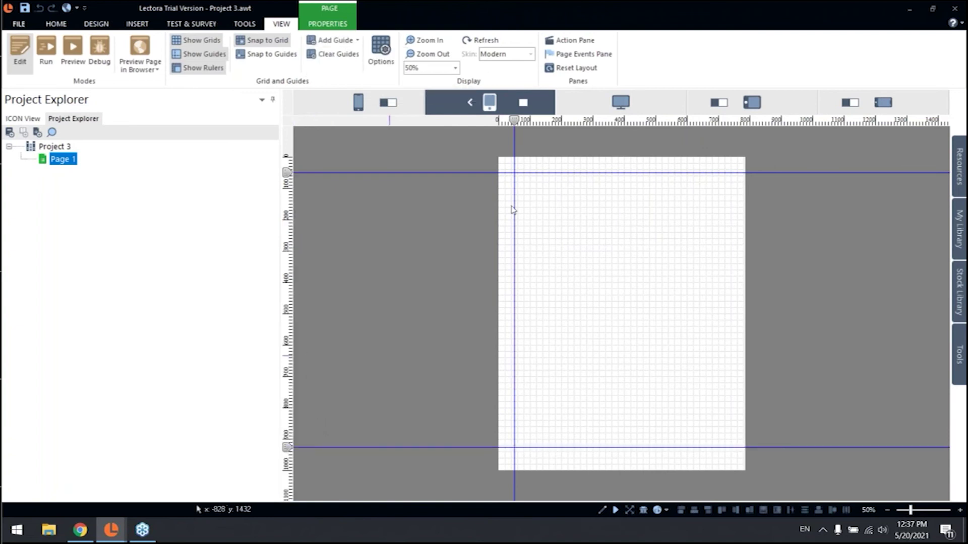
Compare the desktop and tablet layouts' separate guides, ending on phone portrait.
left_click(605, 99)
left_click(488, 101)
left_click(621, 102)
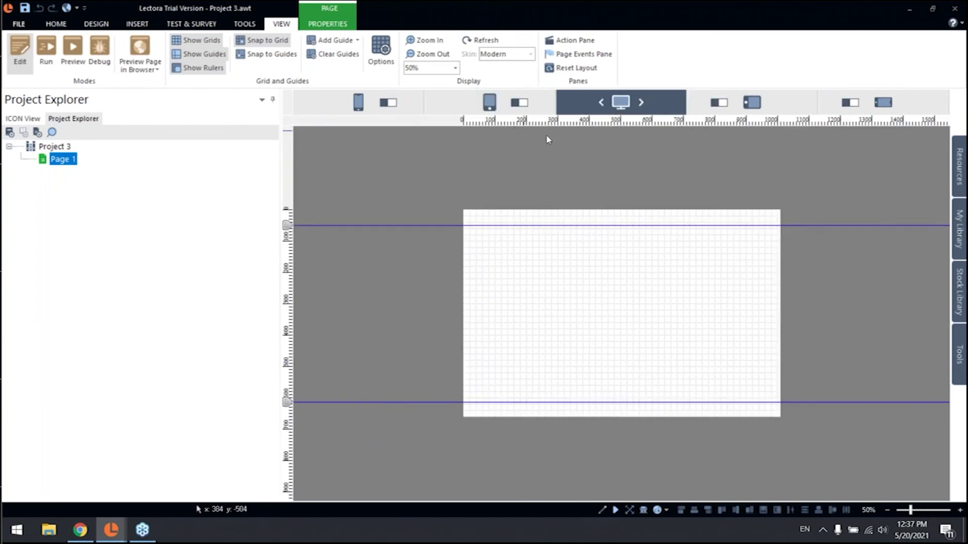
left_click(492, 104)
left_click(365, 106)
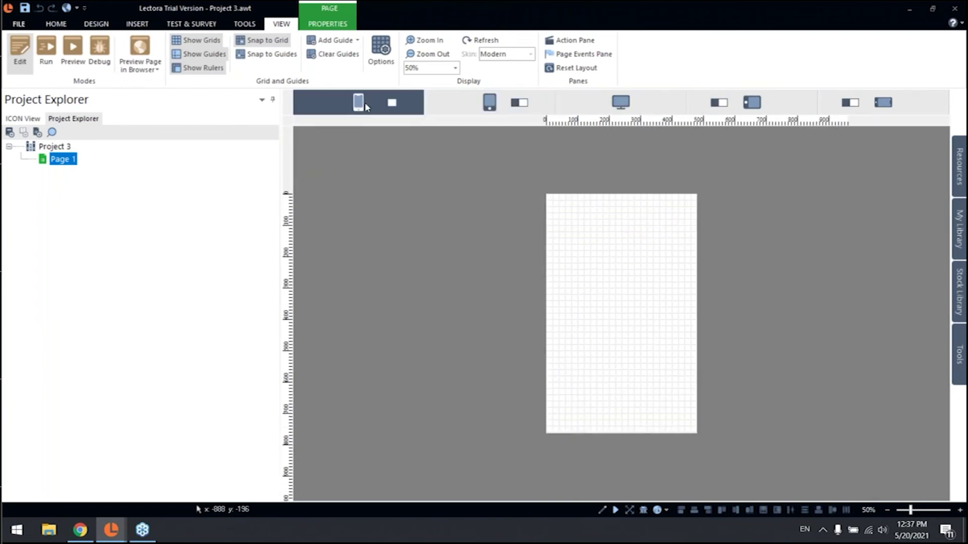
Add two vertical guides near the phone page's left and right edges.
left_click(357, 40)
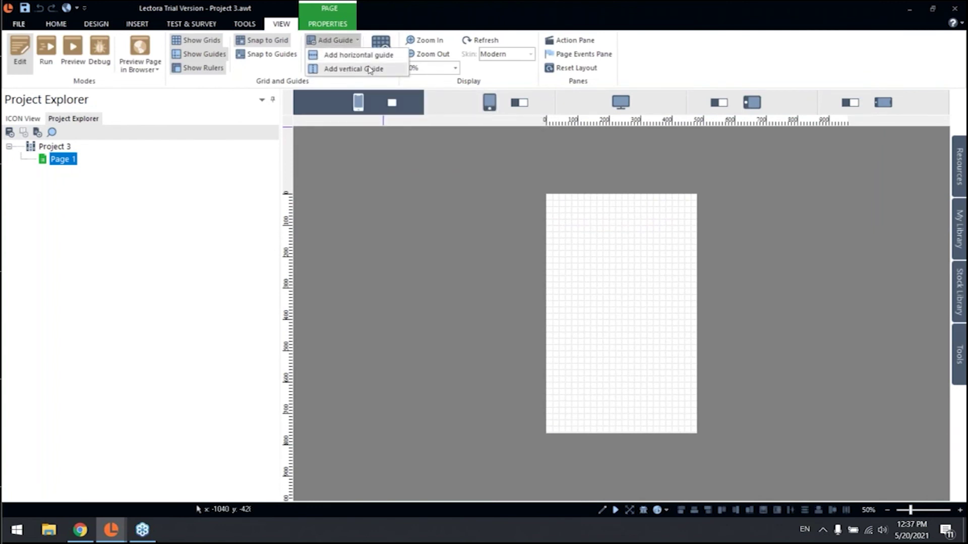
left_click(372, 69)
left_click(359, 44)
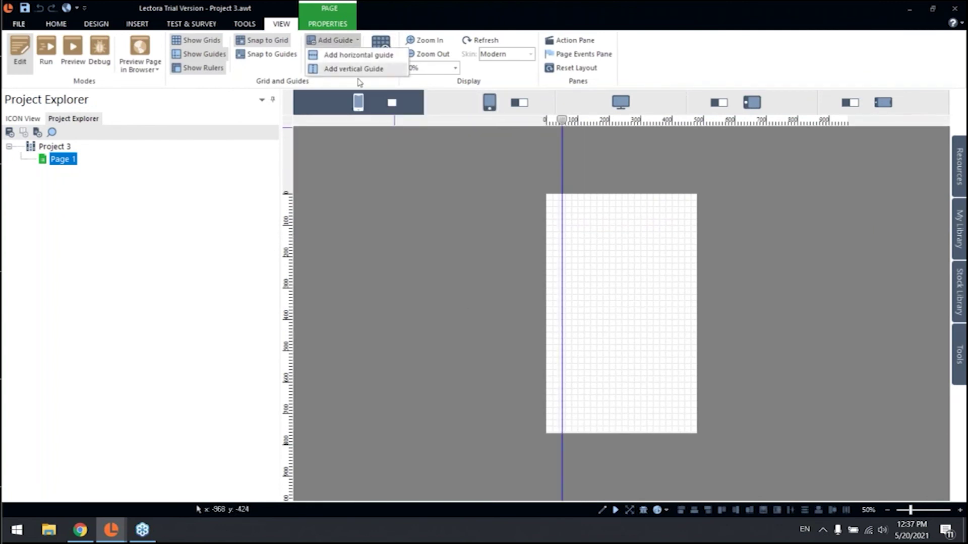
left_click(372, 69)
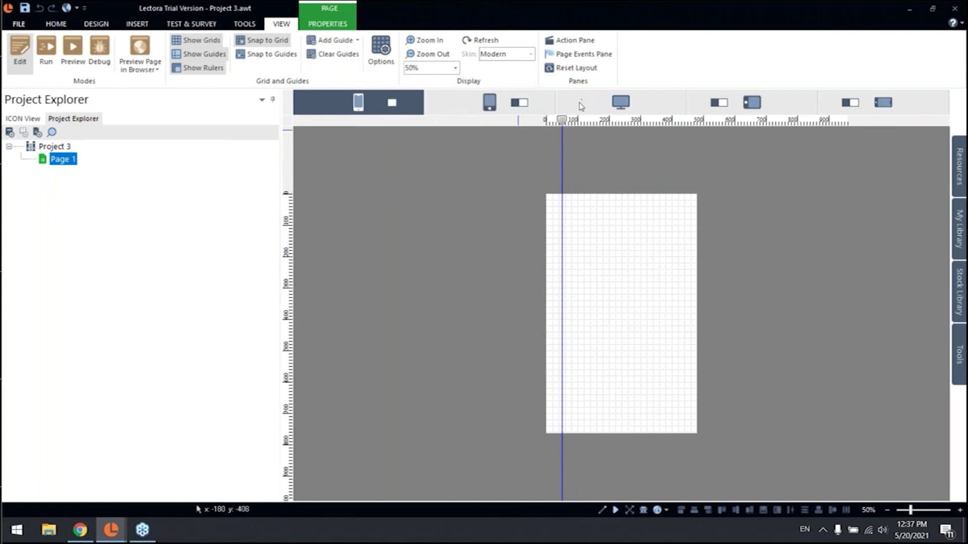
left_click(674, 122)
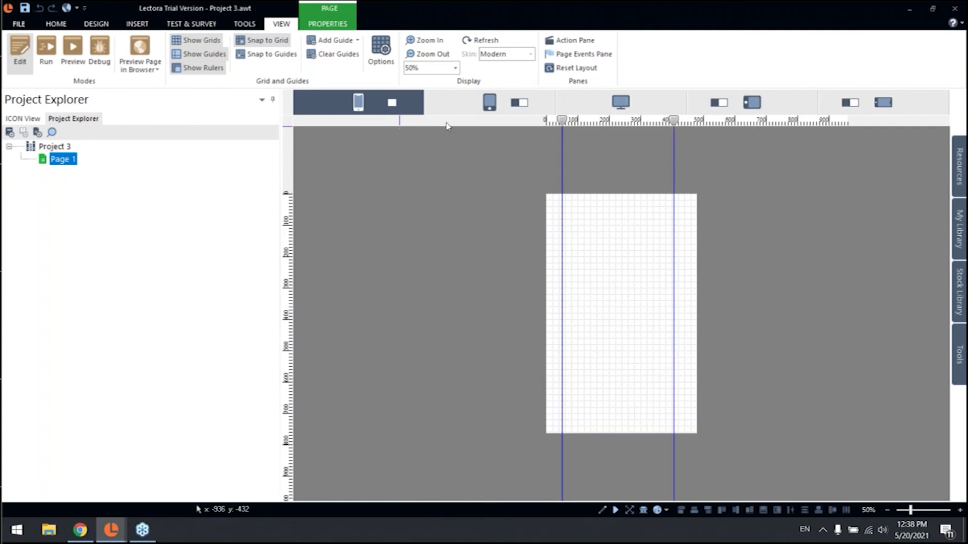
Cycle through tablet portrait, phone, tablet landscape and desktop layouts, ending on desktop.
left_click(492, 104)
left_click(365, 105)
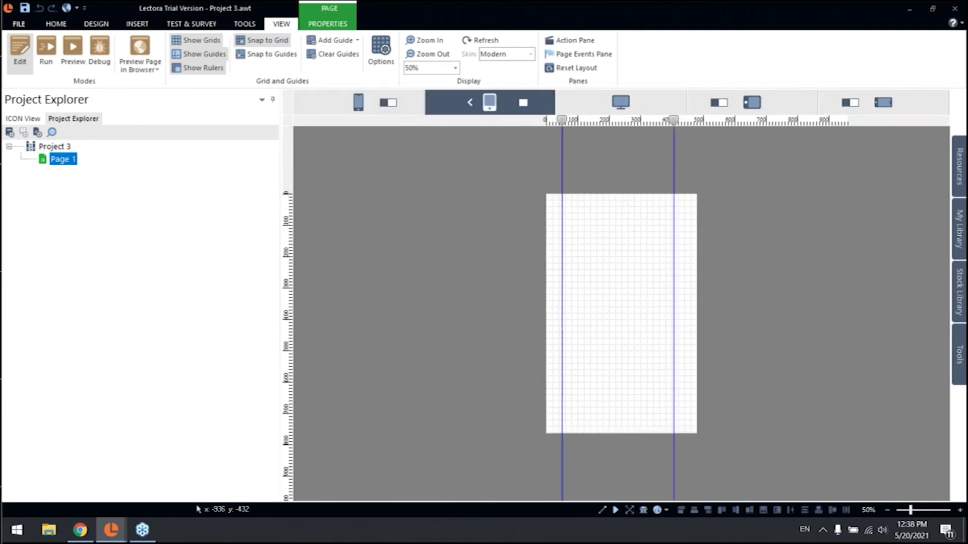
left_click(520, 102)
left_click(605, 105)
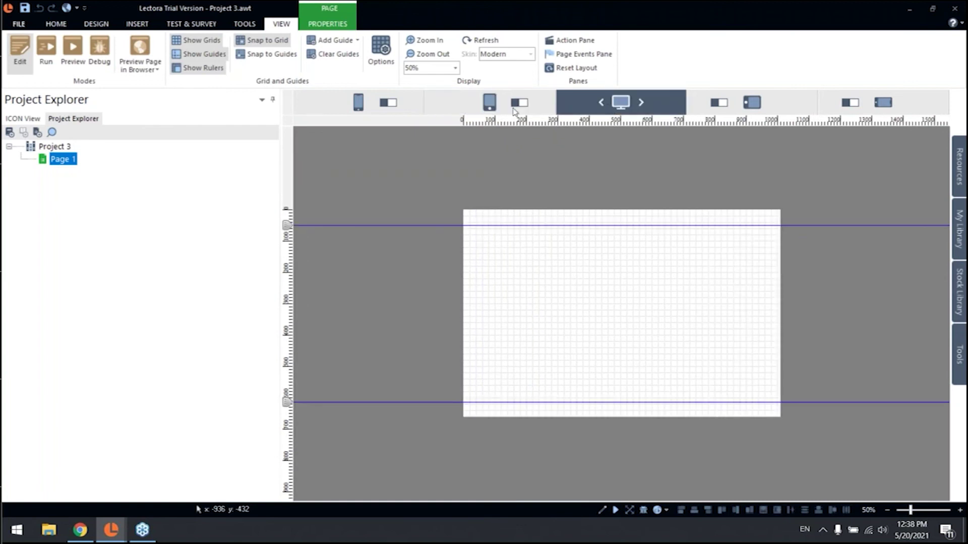
left_click(488, 103)
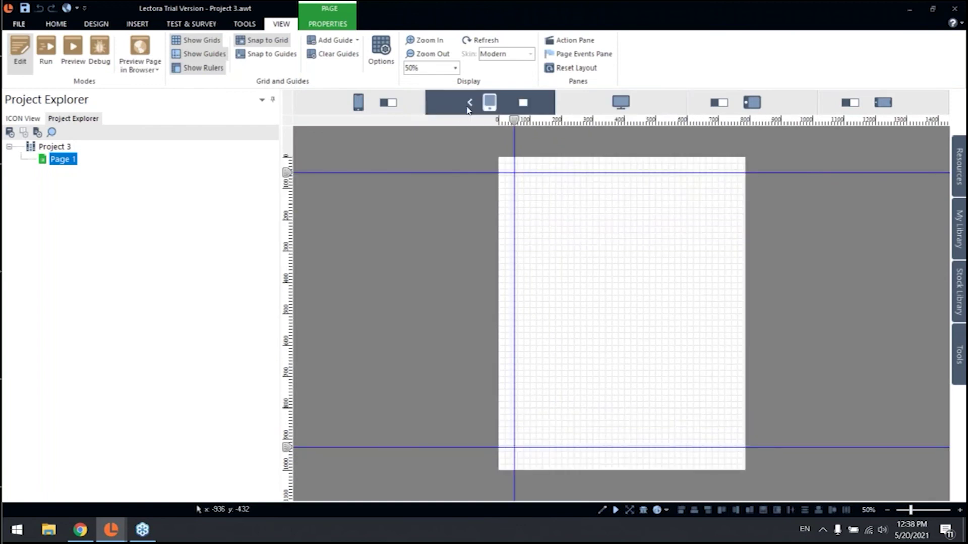
left_click(356, 106)
left_click(633, 107)
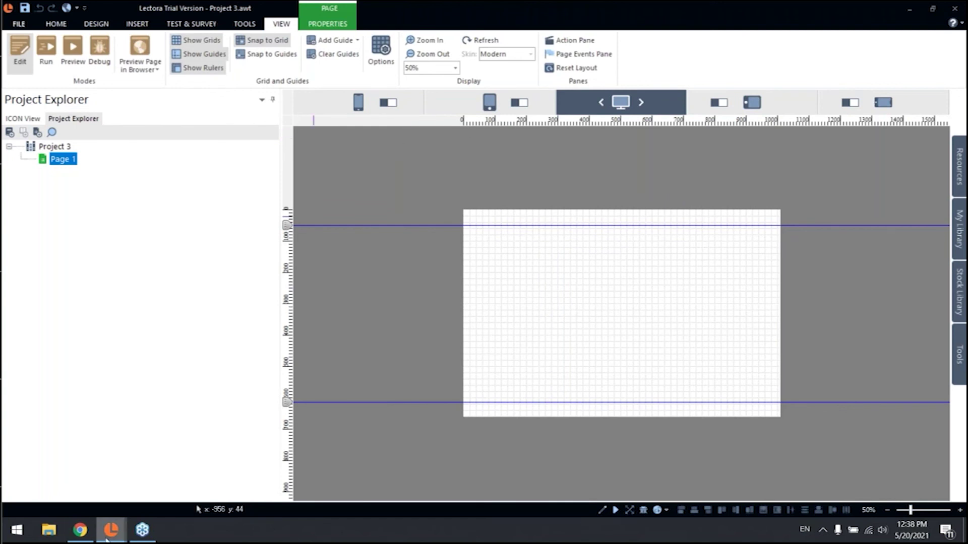
Back in the Rockstar project, move the black eLBLogoBtn up directly beneath the grey logo.
mouse_move(111, 529)
left_click(110, 496)
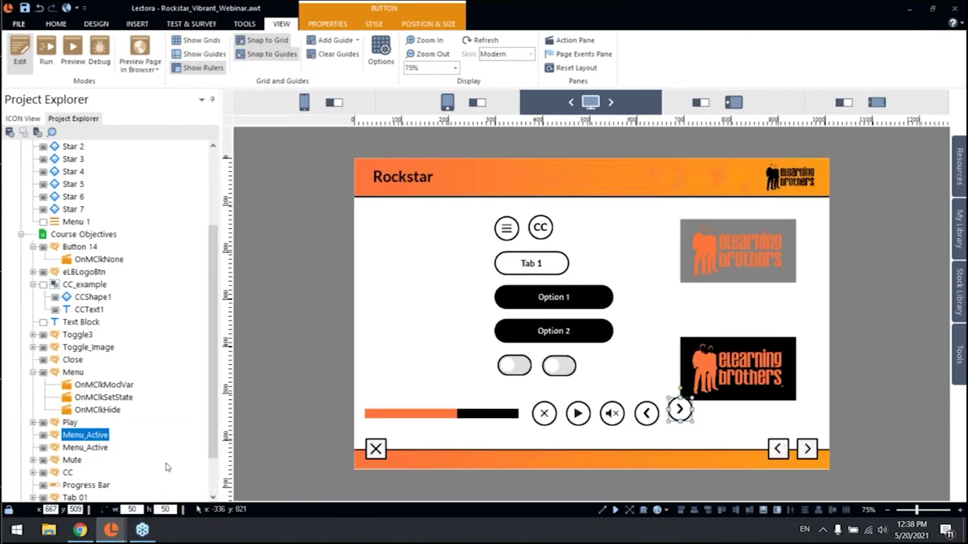
left_click(765, 368)
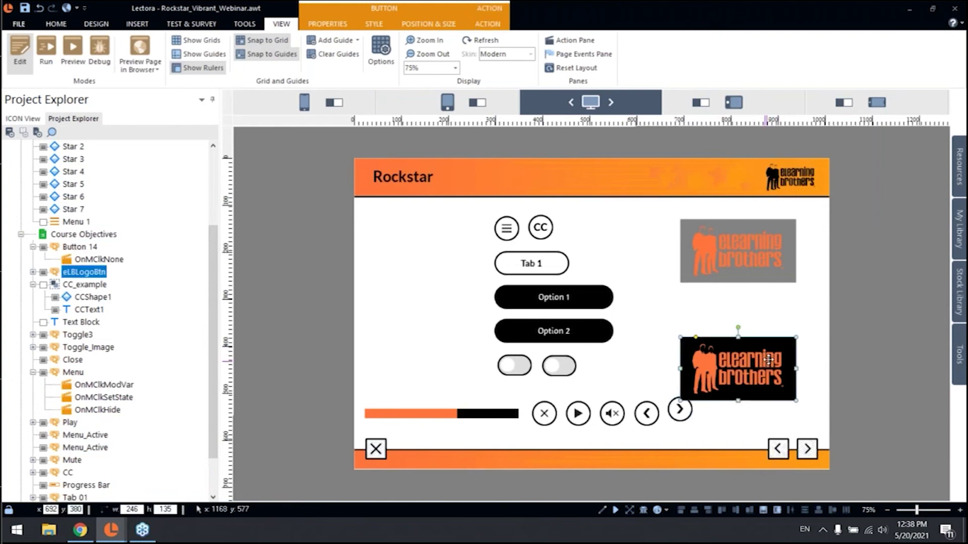
left_click_drag(765, 368, 793, 340)
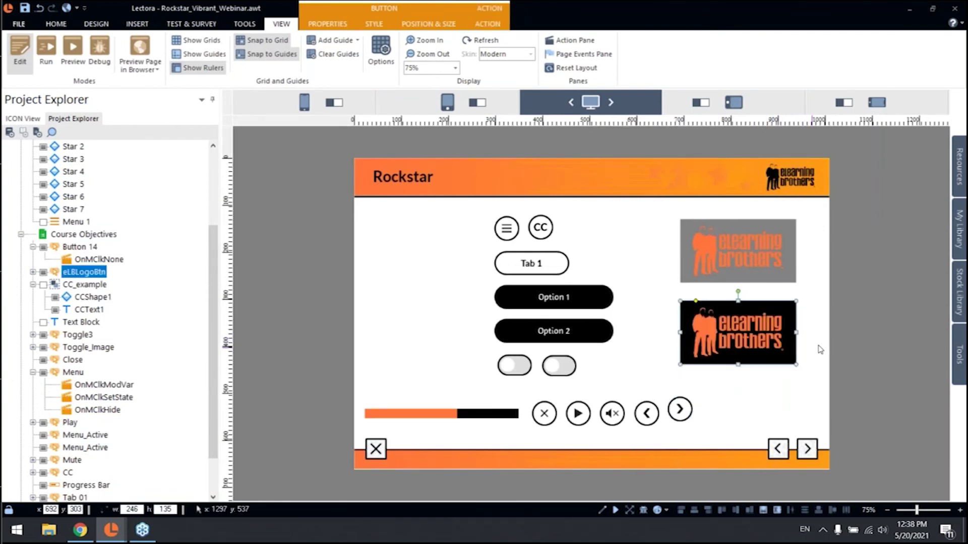
left_click(810, 350)
left_click(794, 345)
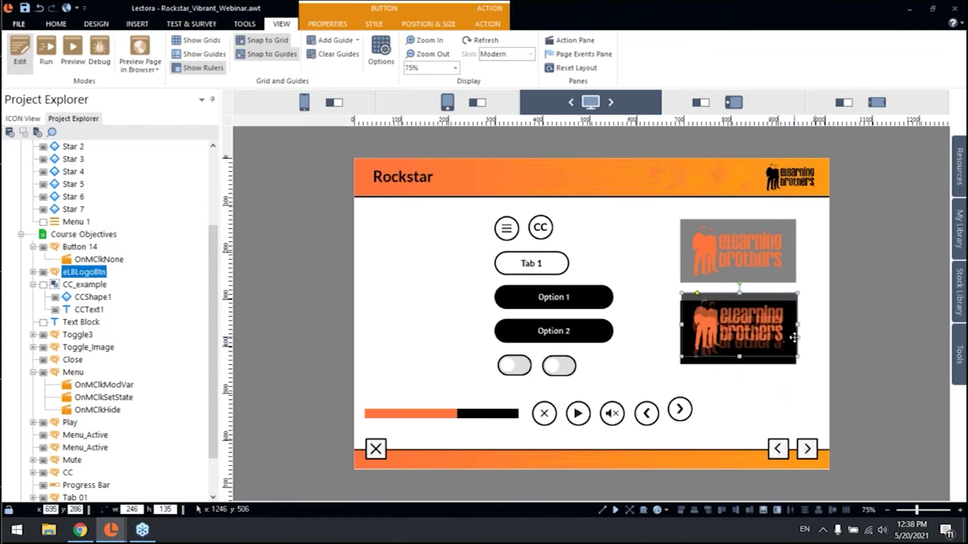